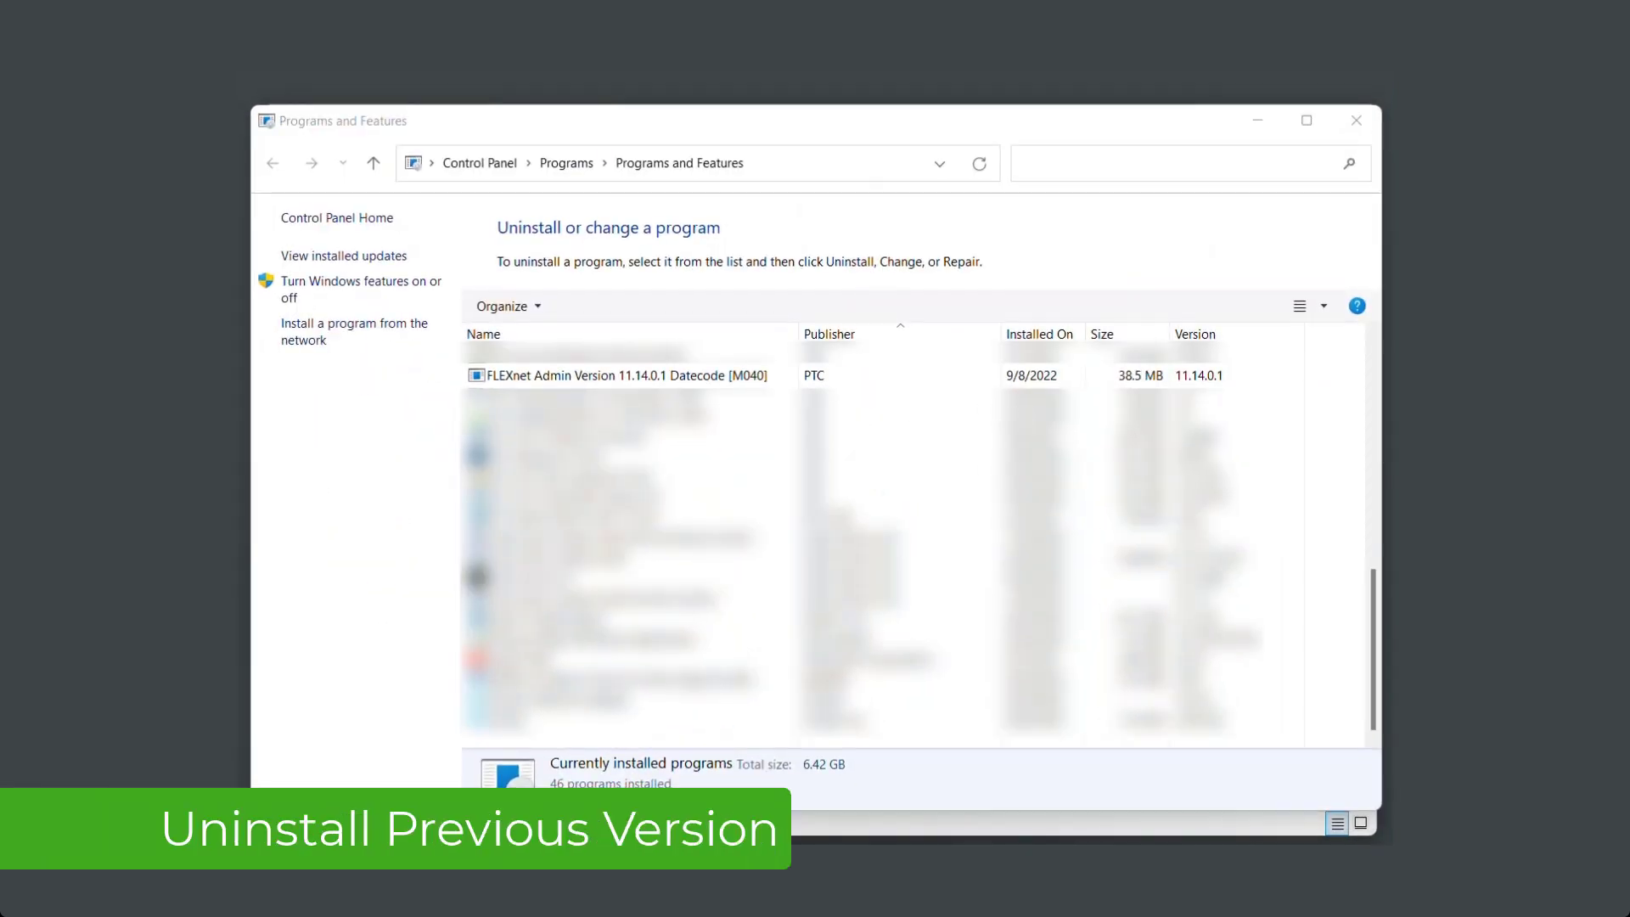
Step: Uninstall FLEXnet Admin 11.14.0.1 from Programs and Features and confirm the removal
{"action": "left_click", "coordinate": [581, 377]}
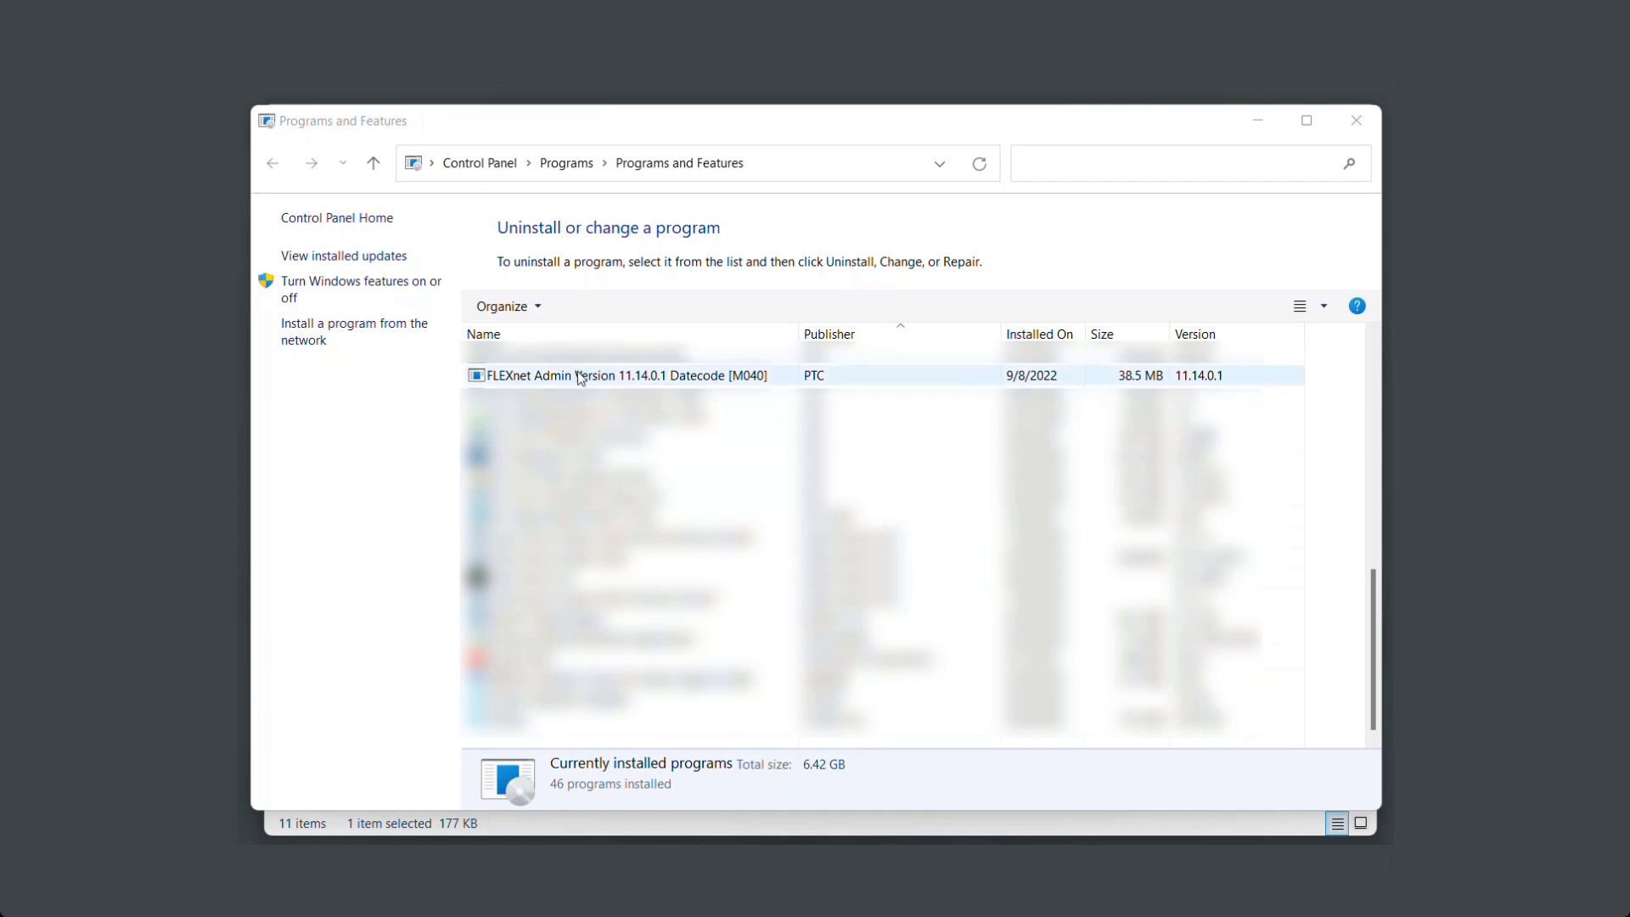
{"action": "right_click", "coordinate": [589, 382]}
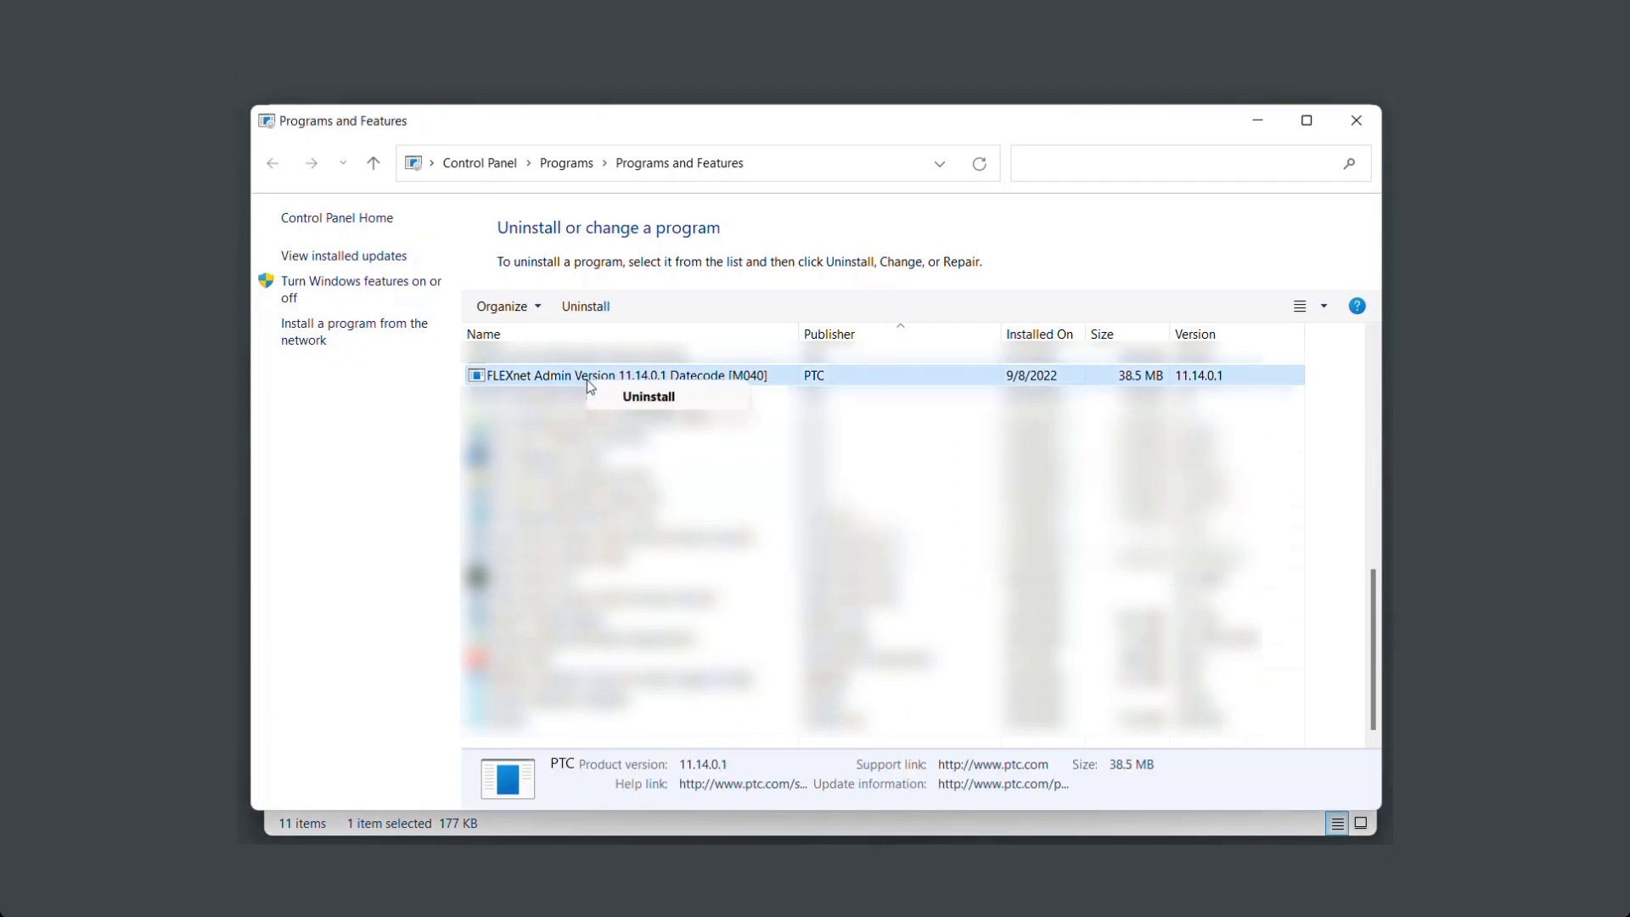
{"action": "left_click", "coordinate": [632, 397]}
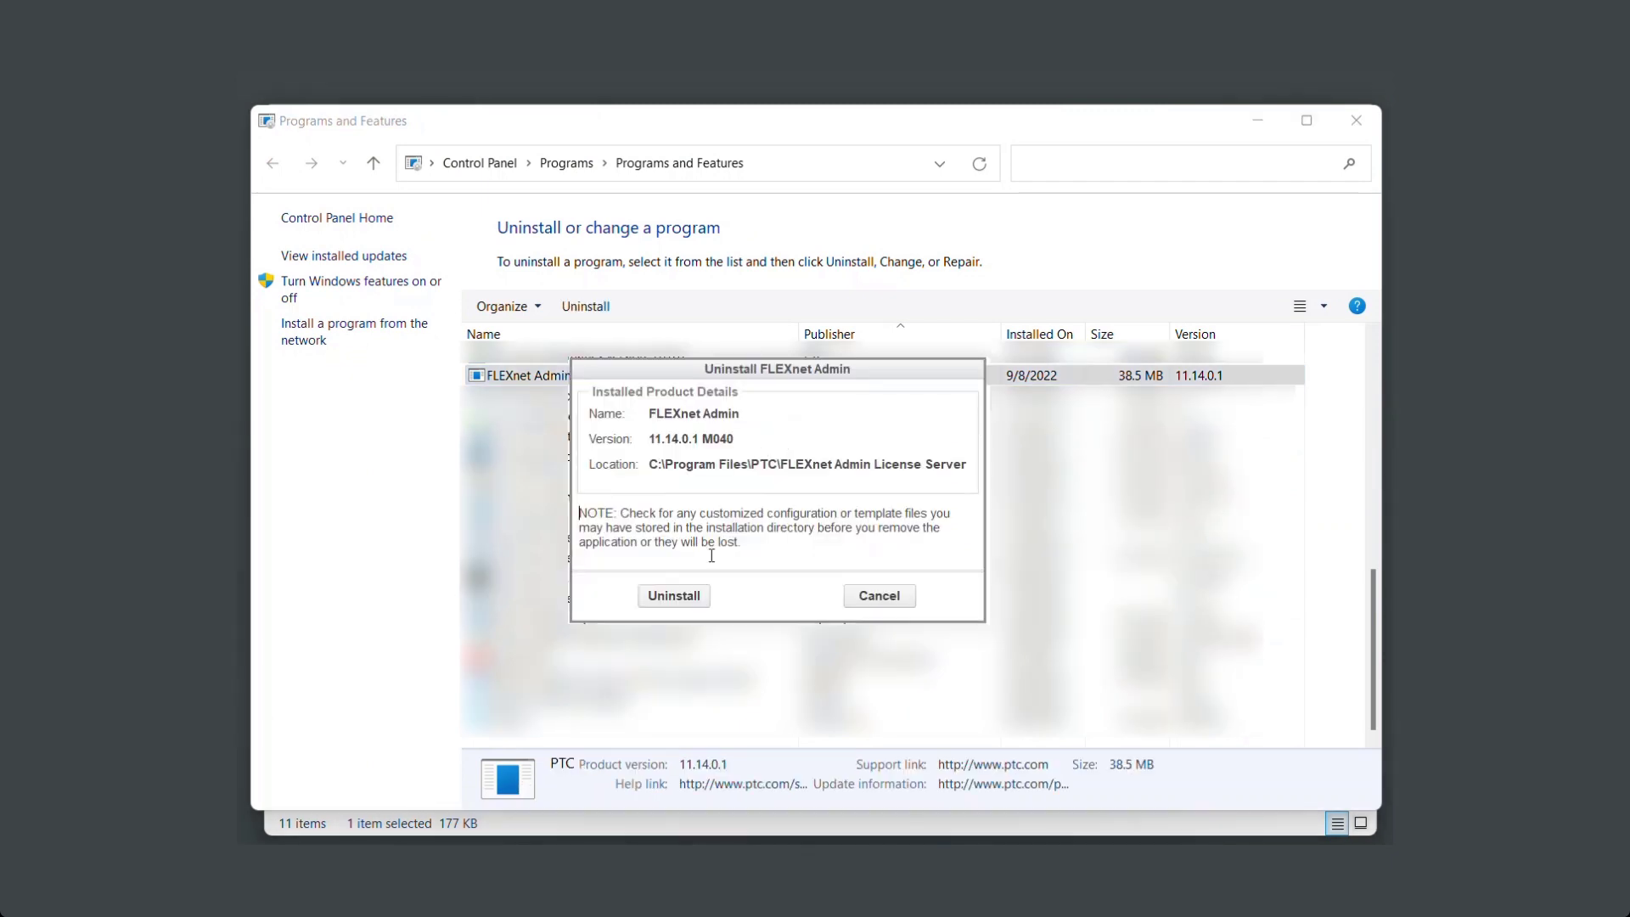
{"action": "left_click", "coordinate": [674, 596]}
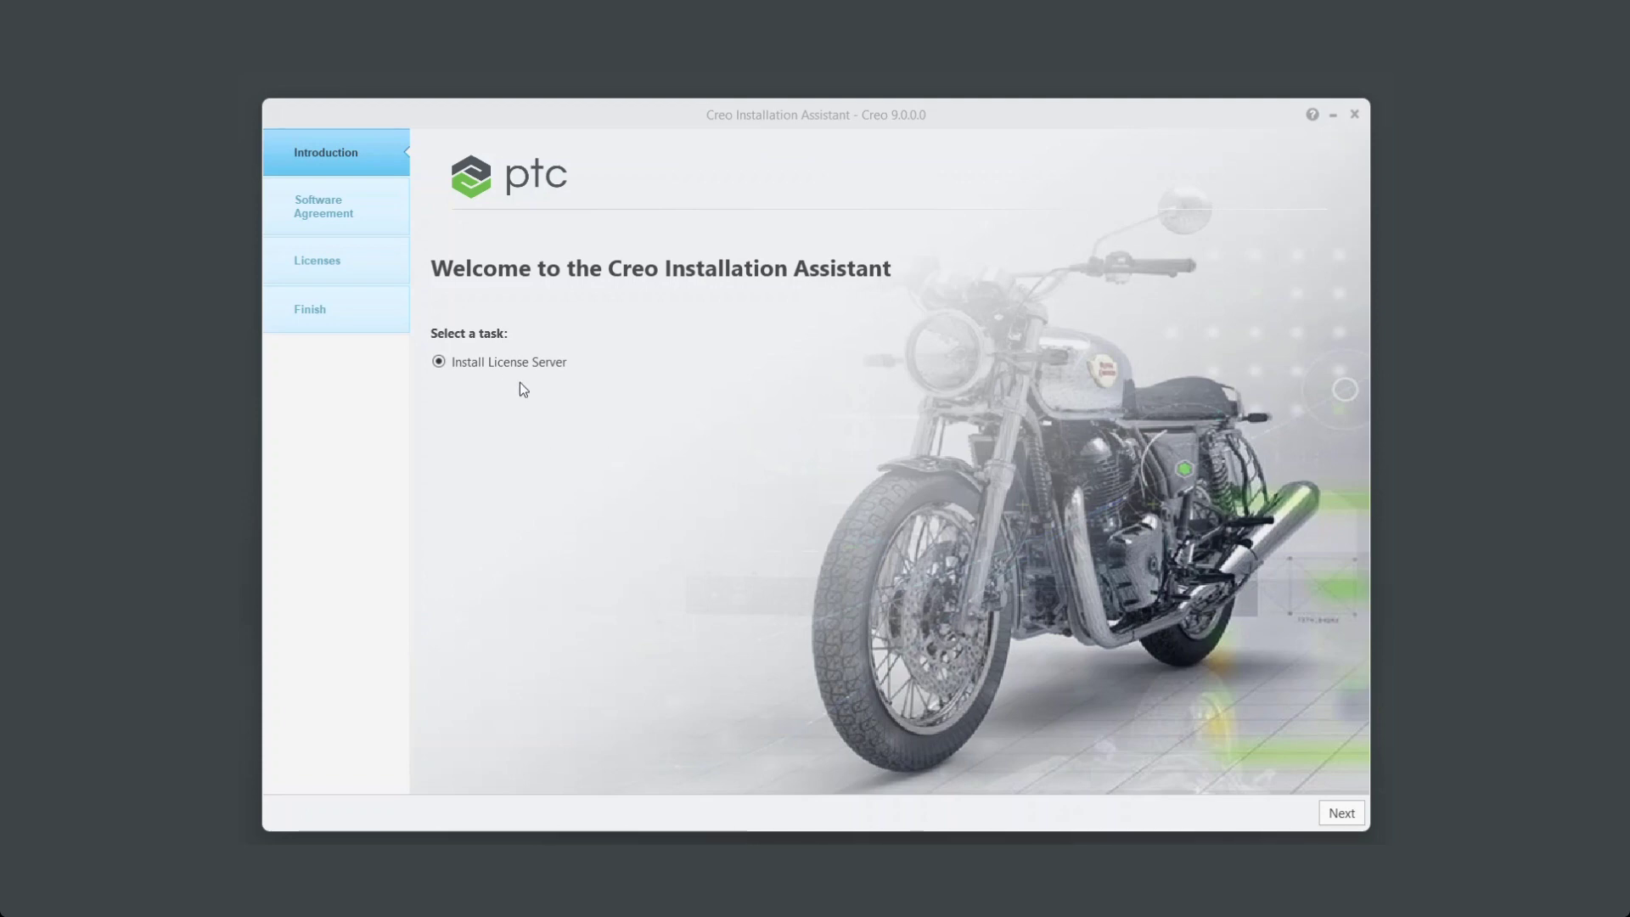
Step: Accept the software license and export compliance agreements for the license server install
{"action": "left_click", "coordinate": [1341, 813]}
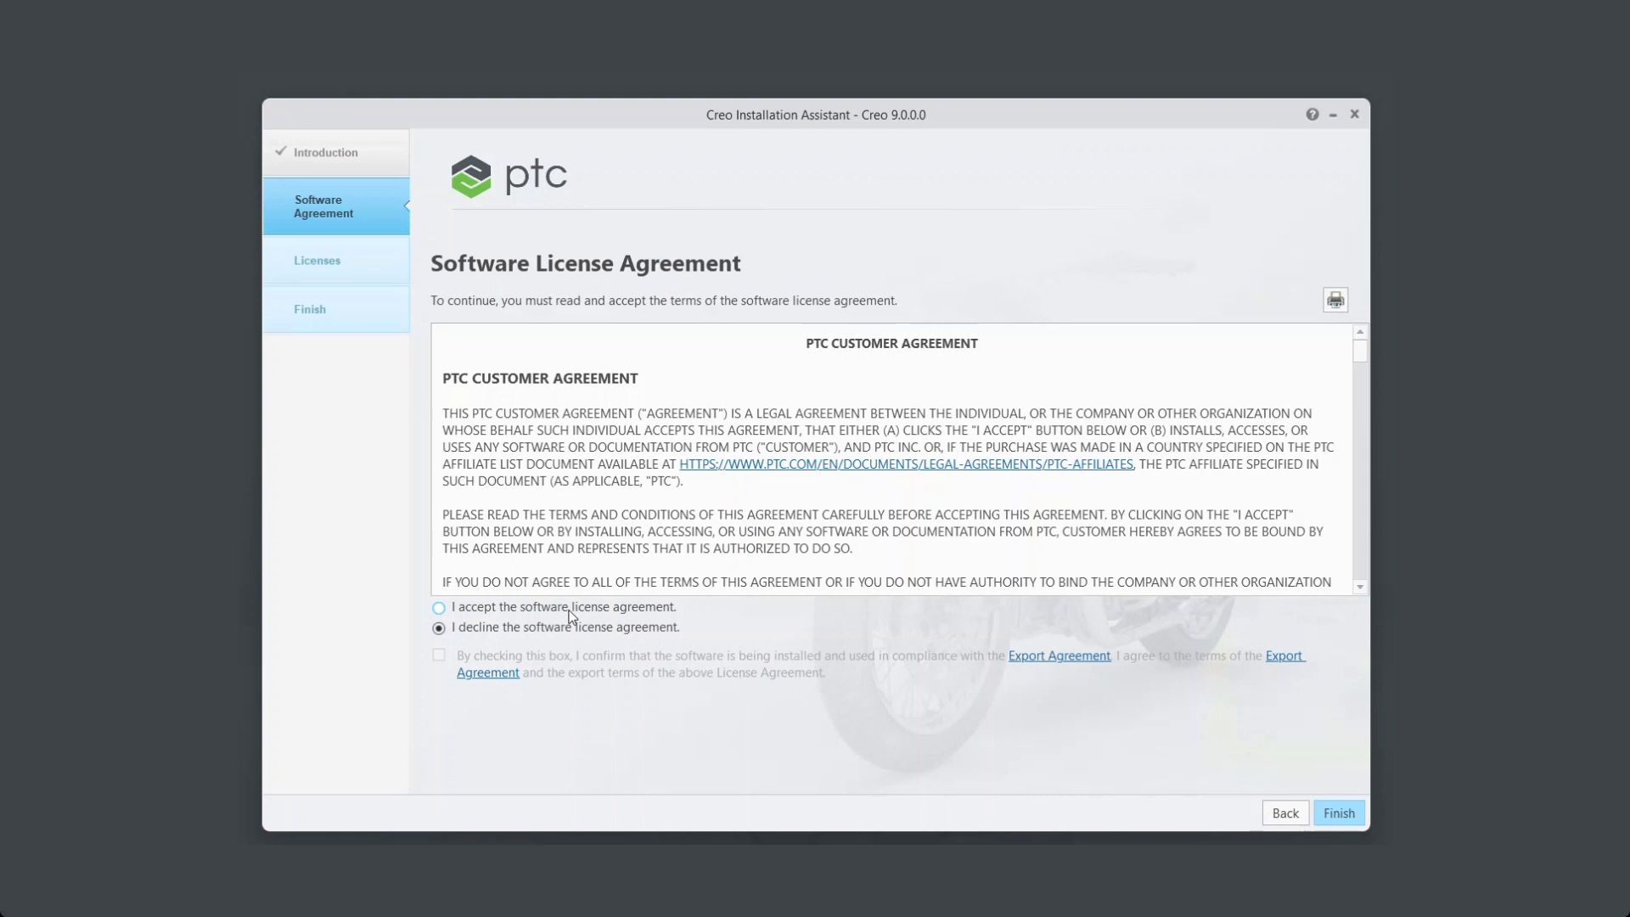
{"action": "left_click", "coordinate": [568, 608]}
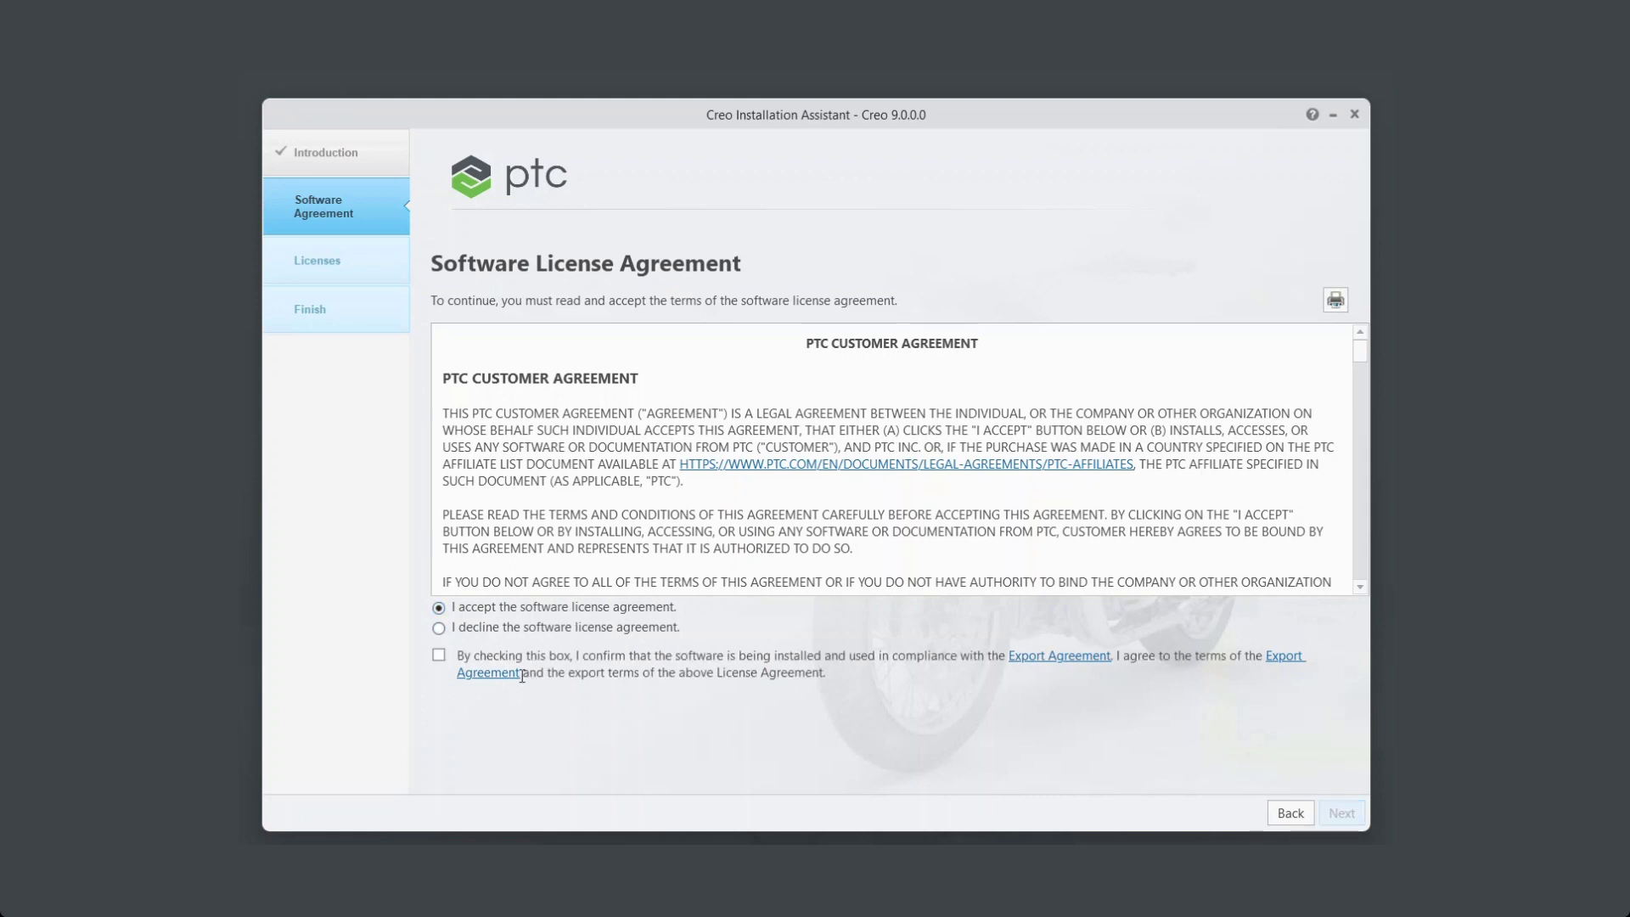
{"action": "left_click", "coordinate": [439, 655]}
{"action": "left_click", "coordinate": [1341, 813]}
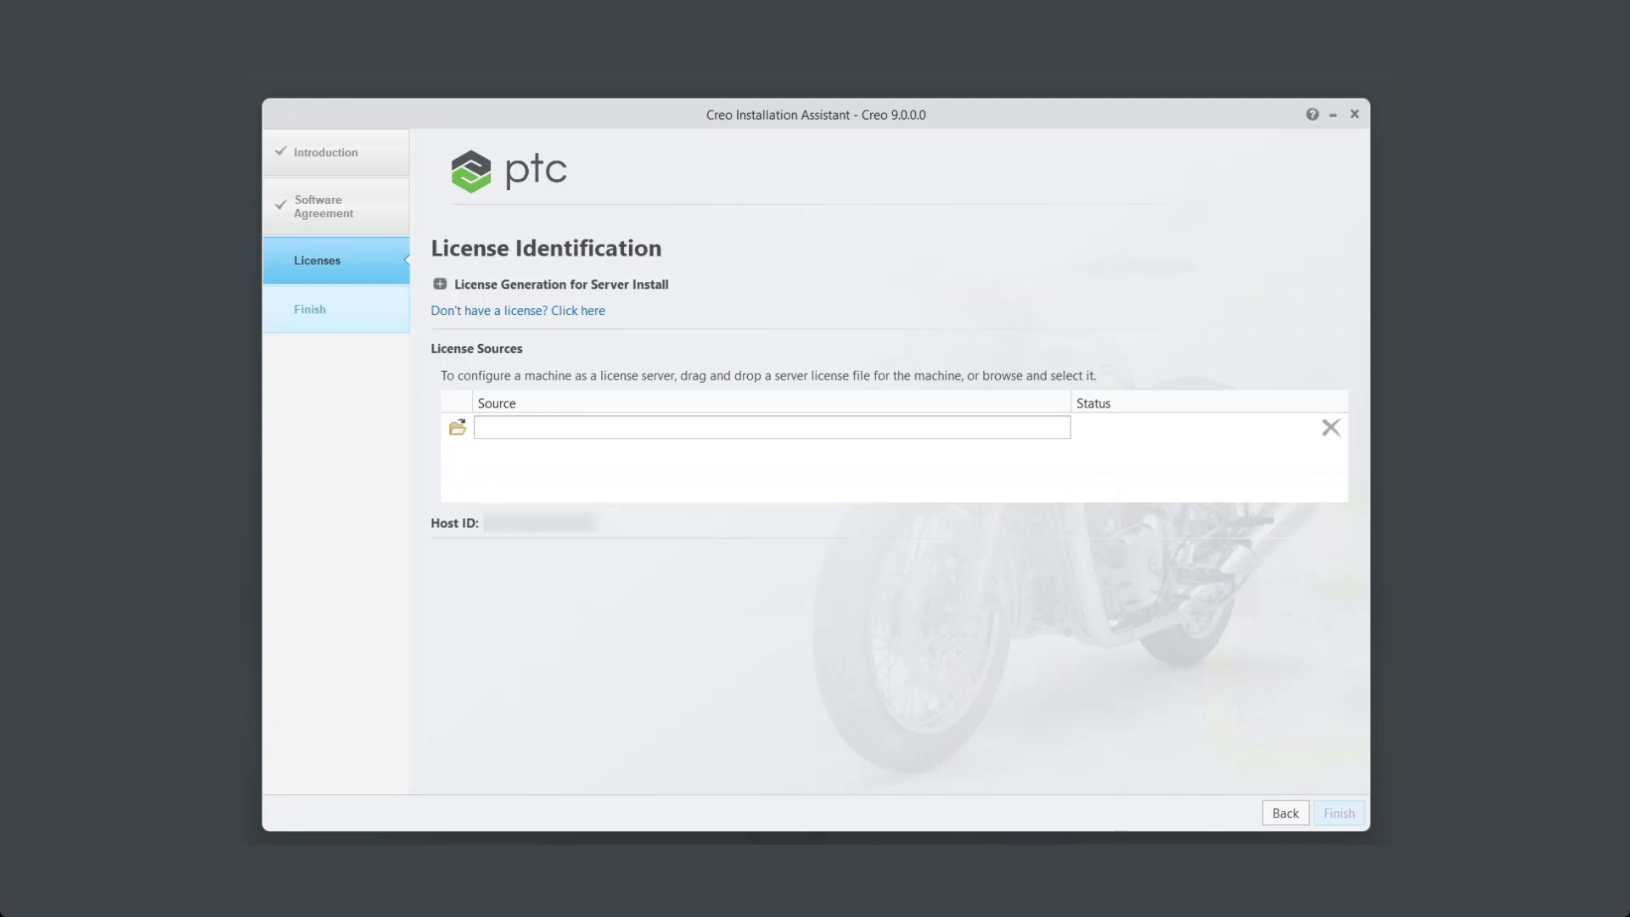
Step: Drop the server license file into the Source field, then finish once port 7788 shows Available
{"action": "left_click_drag", "start_coordinate": [291, 574], "coordinate": [538, 428]}
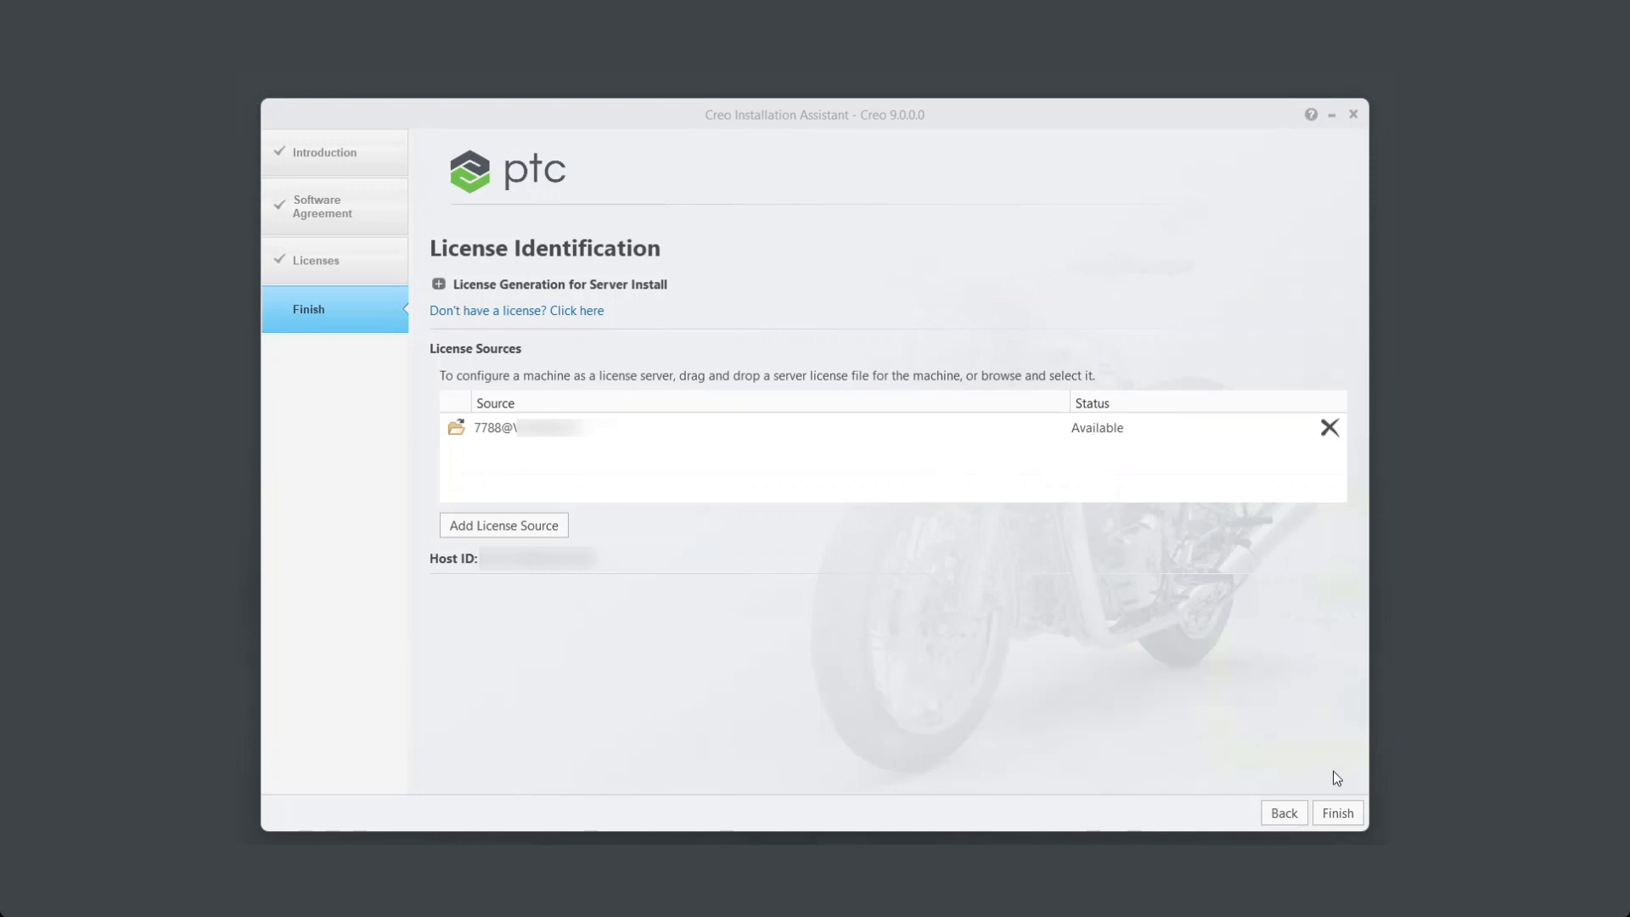
{"action": "left_click", "coordinate": [1340, 815]}
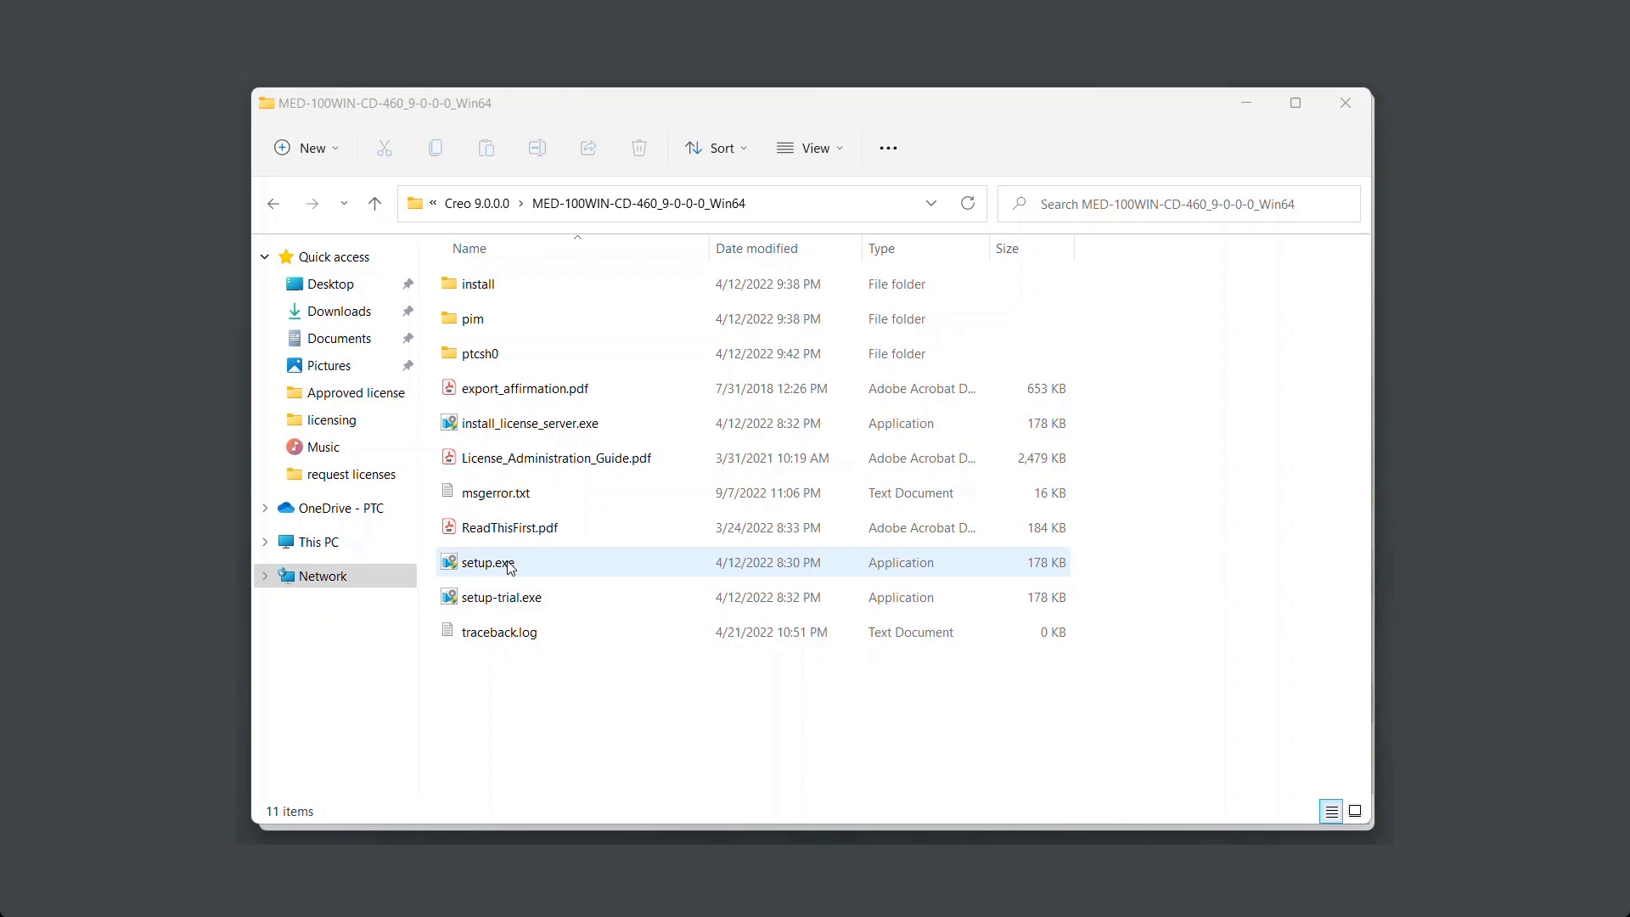
Step: Minimize File Explorer to reveal the Creo installer welcome page
{"action": "left_click", "coordinate": [1246, 102]}
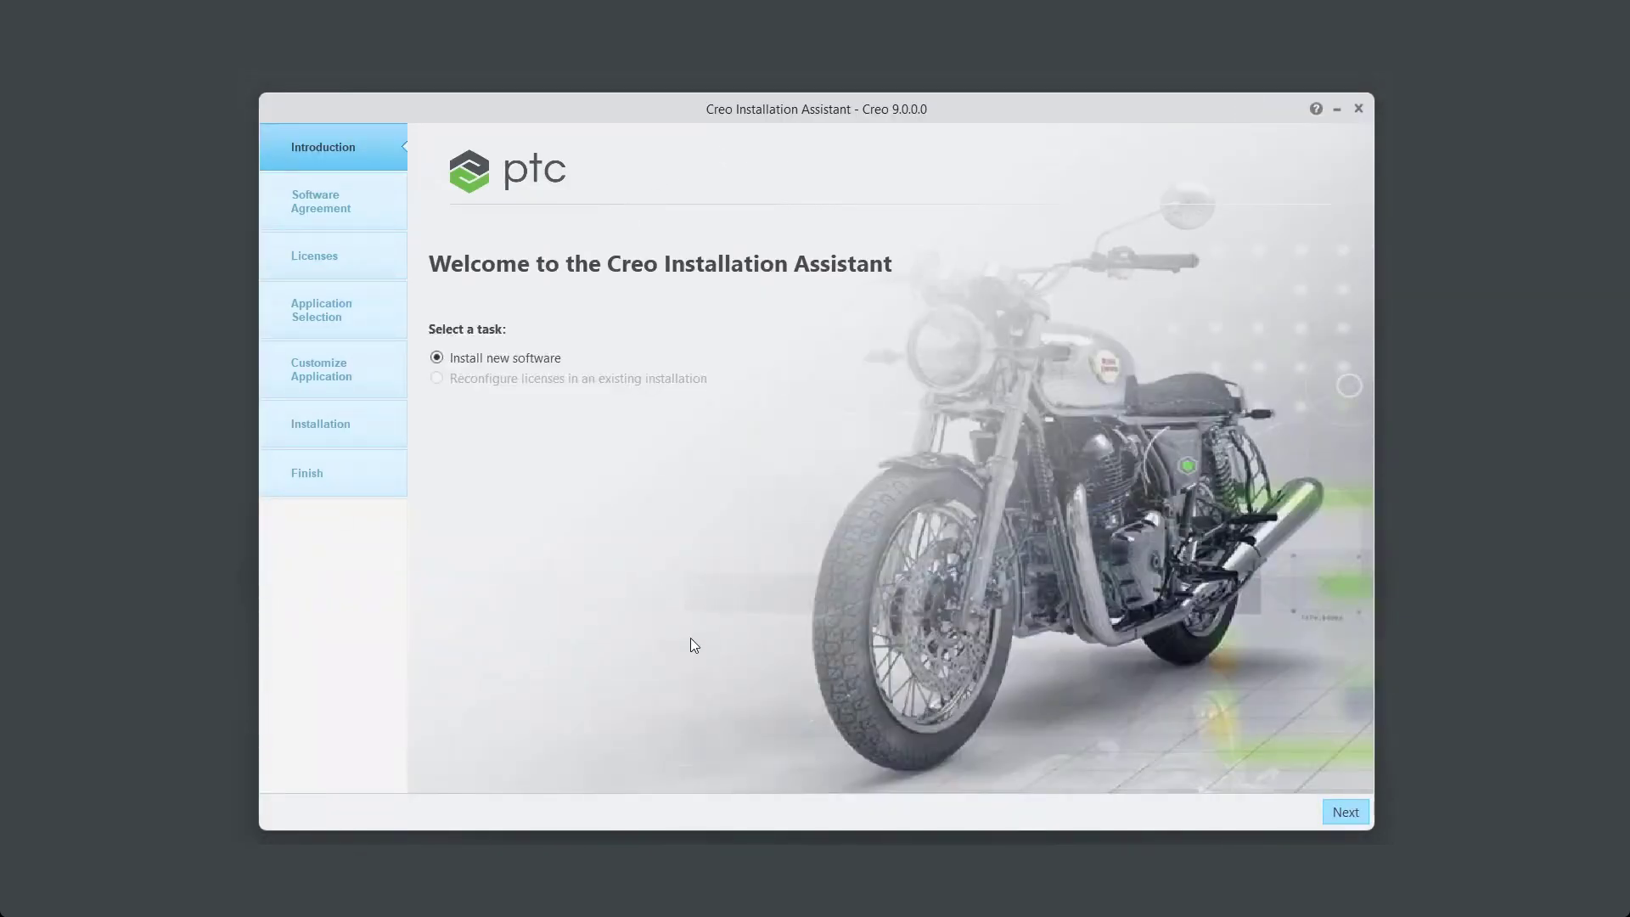
Step: Choose Install new software and accept both the license and export compliance agreements
{"action": "left_click", "coordinate": [1347, 811]}
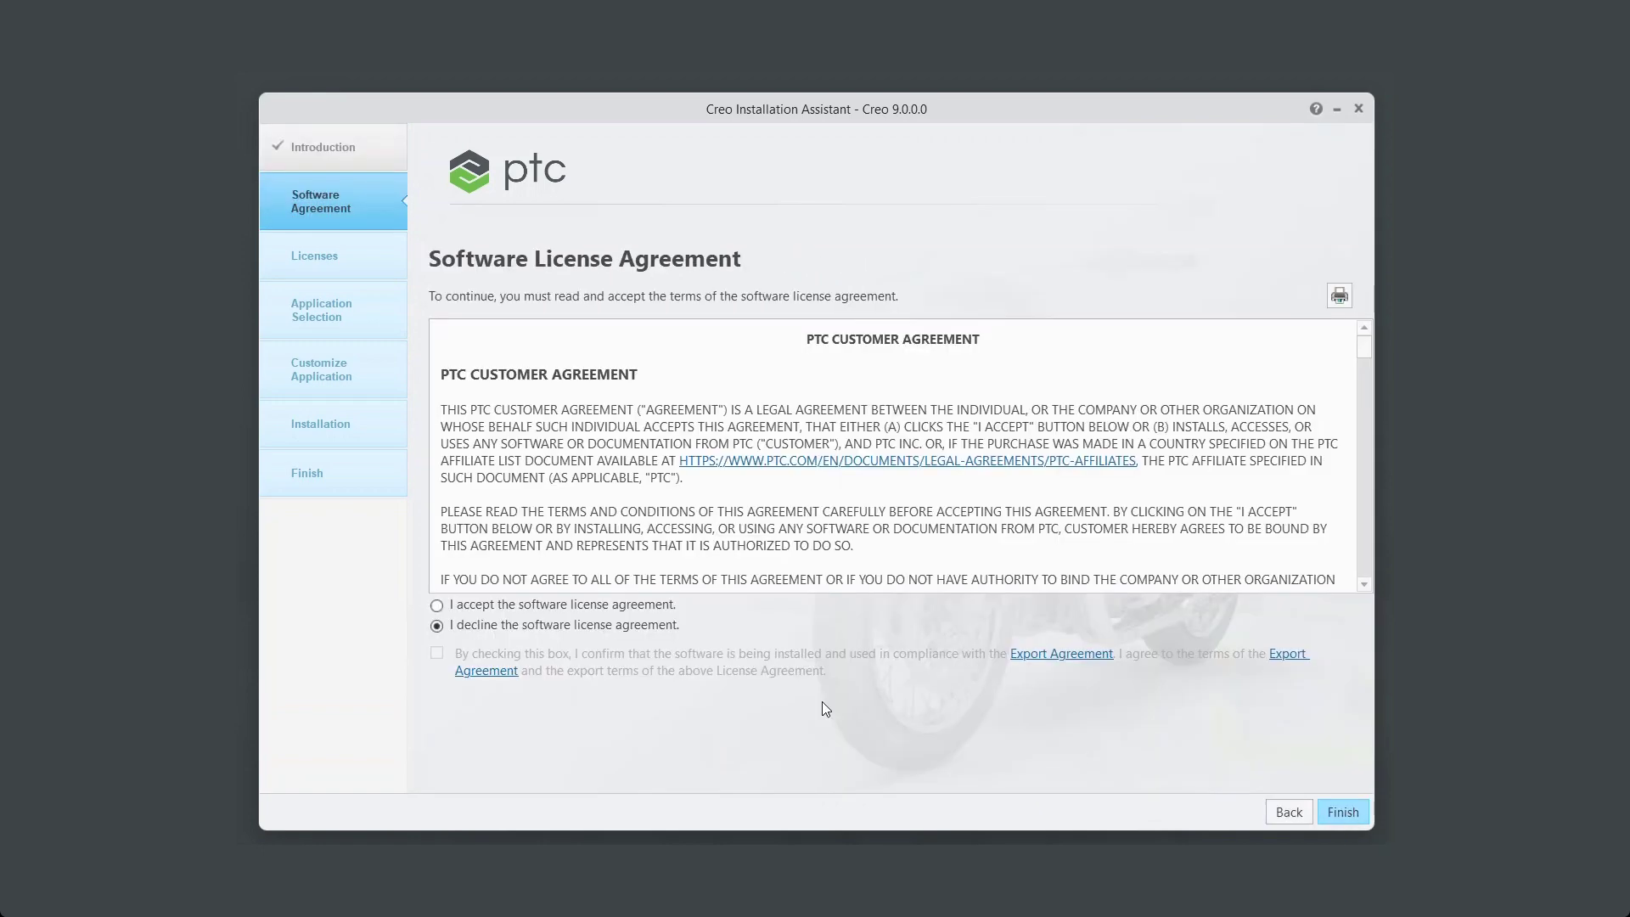
{"action": "left_click", "coordinate": [516, 603]}
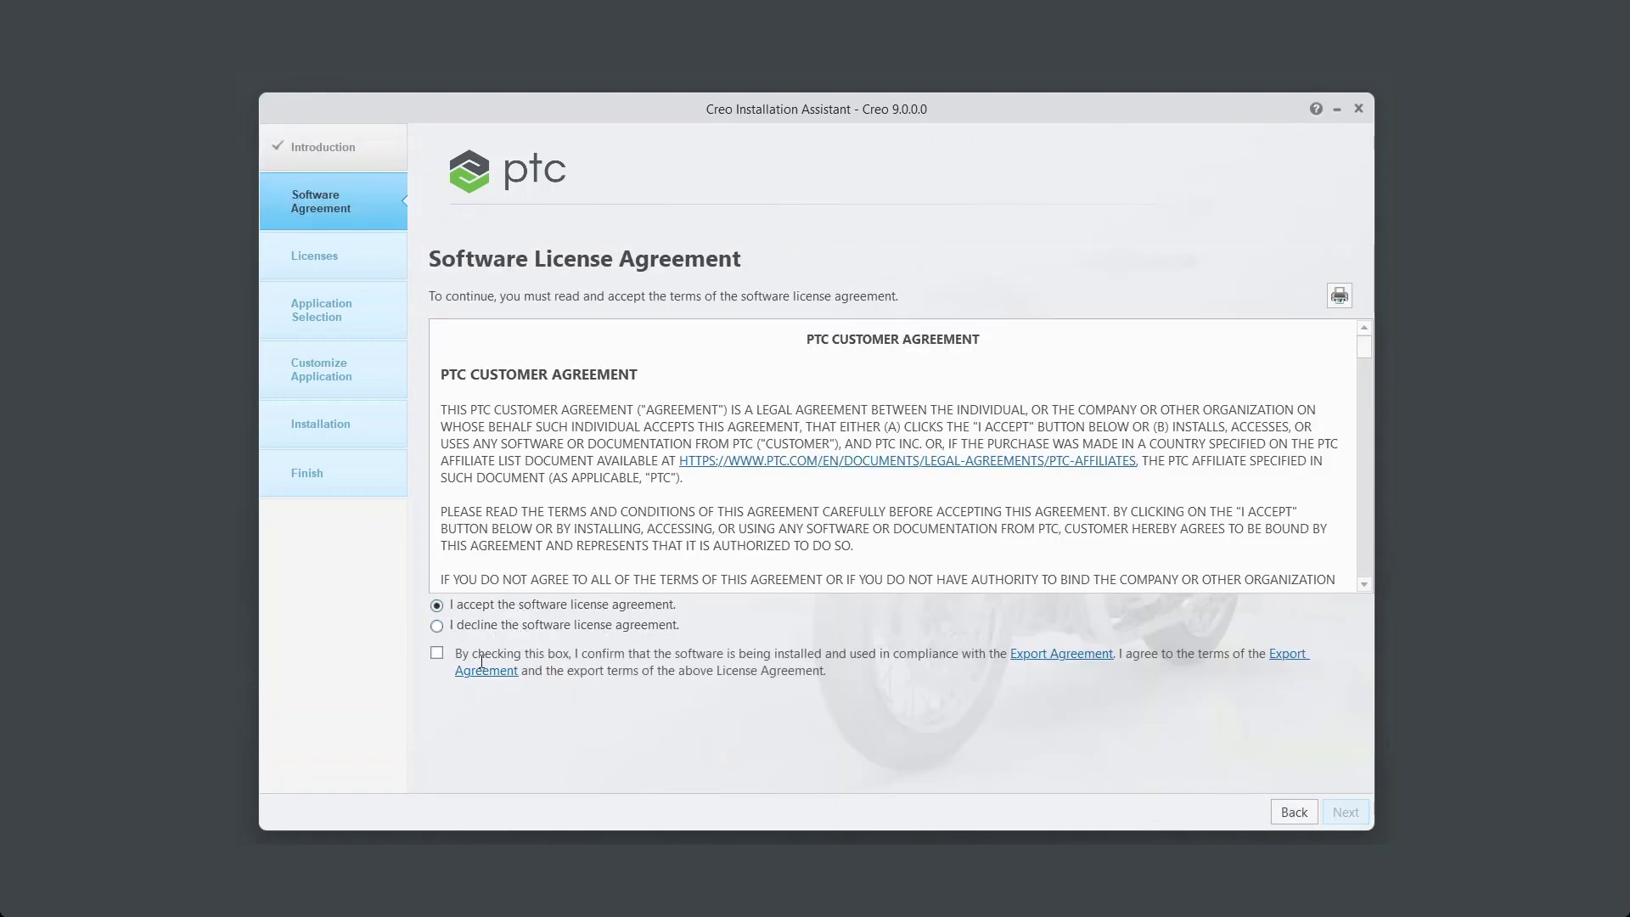
{"action": "left_click", "coordinate": [437, 653]}
{"action": "left_click", "coordinate": [1344, 812]}
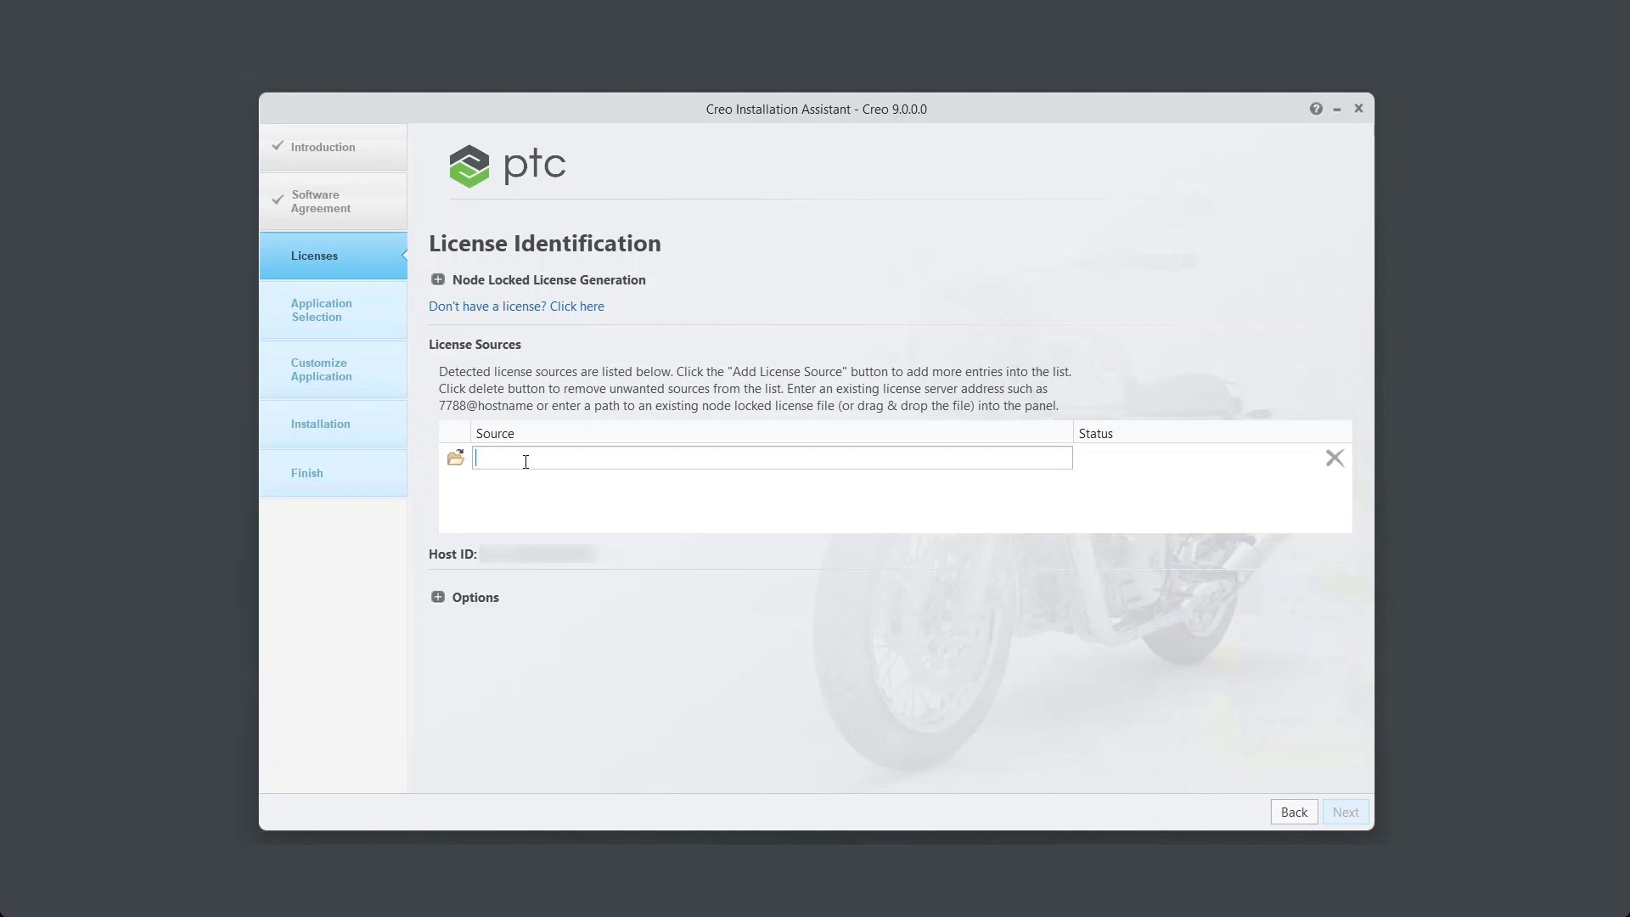
Step: Enter the port 7788 license server address as the source and continue once it's Available
{"action": "key", "text": "Caps_Lock"}
{"action": "type", "text": "77882"}
{"action": "type", "text": "server"}
{"action": "key", "text": "Return"}
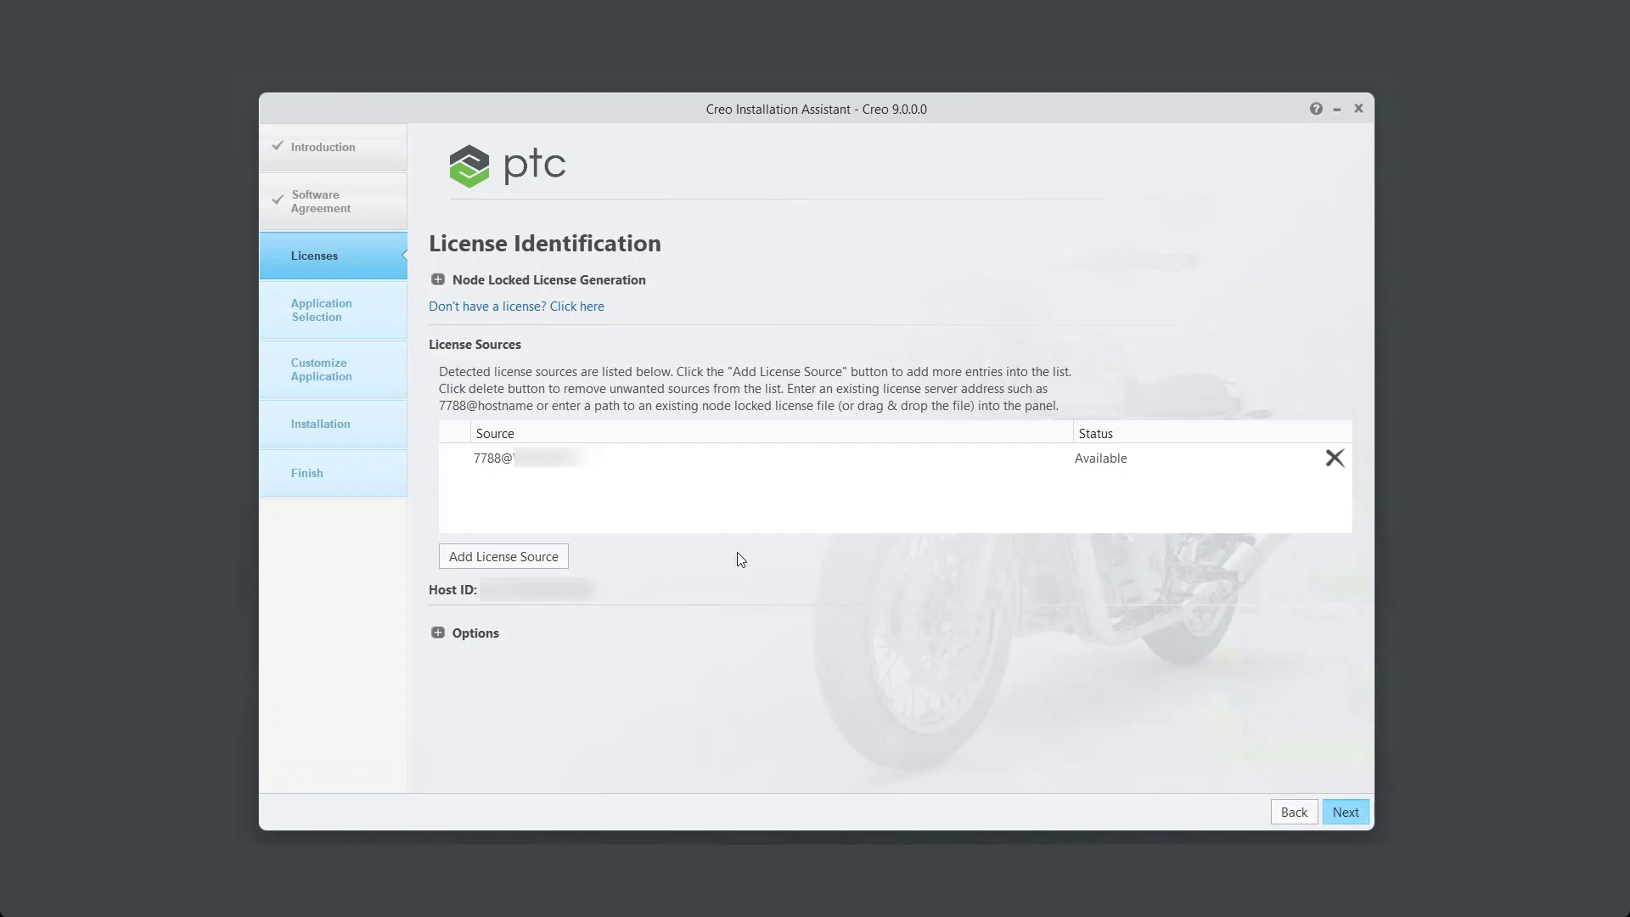
{"action": "key", "text": "Caps_Lock"}
{"action": "key", "text": "Return"}
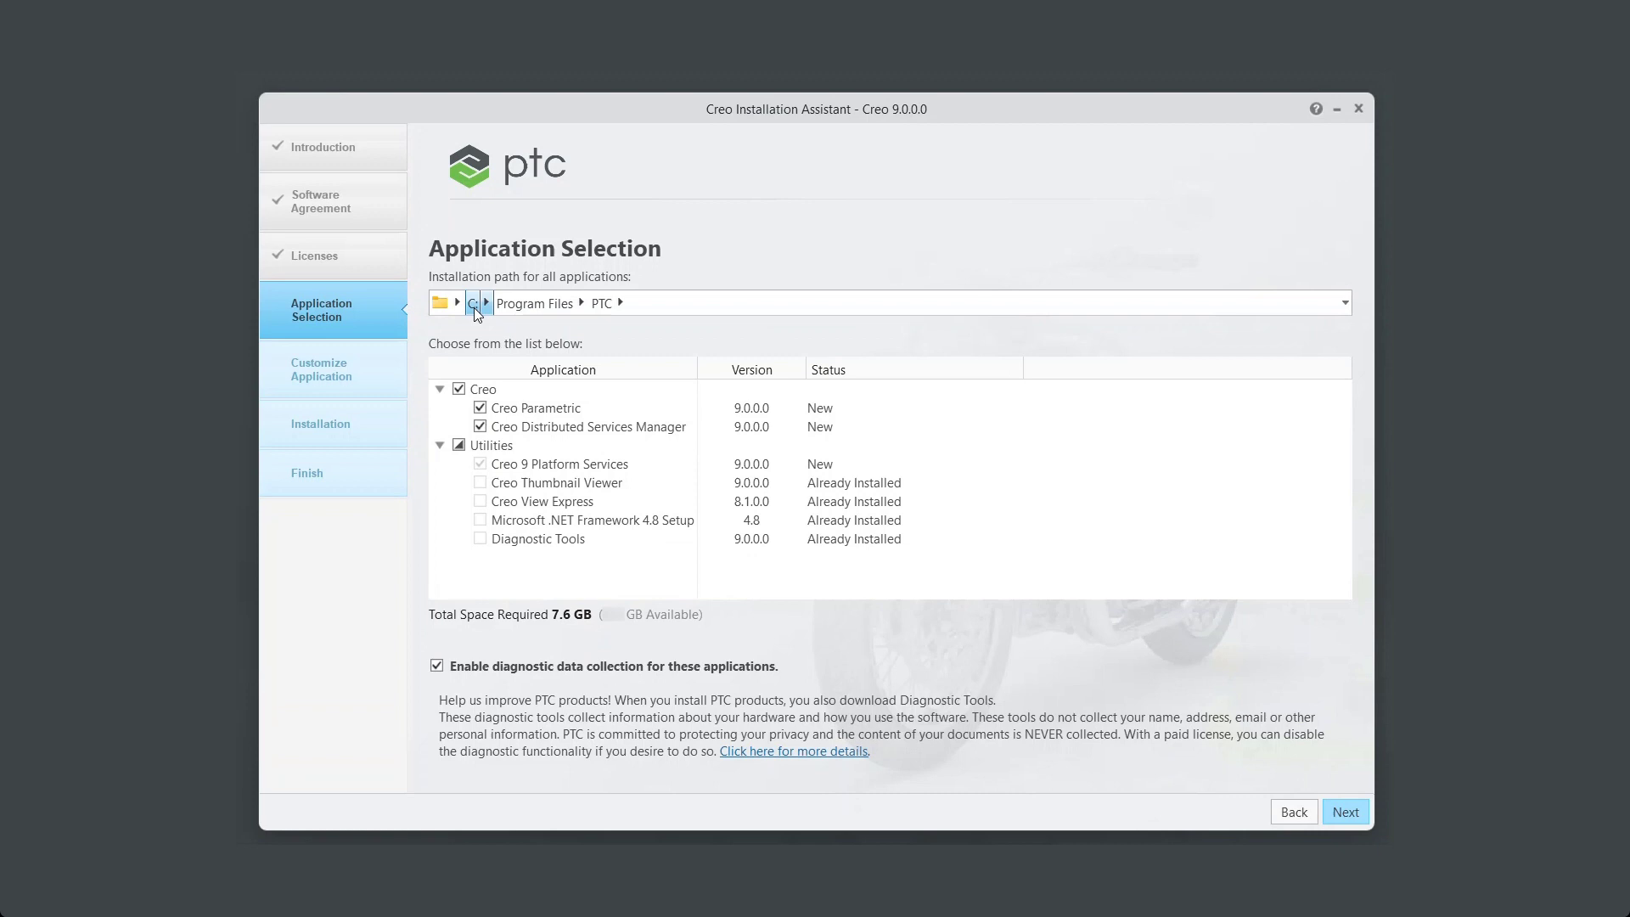
Step: Exclude Distributed Services Manager and keep only Creo Simulate among Creo Parametric extensions
{"action": "left_click", "coordinate": [480, 426]}
{"action": "left_click", "coordinate": [1344, 813]}
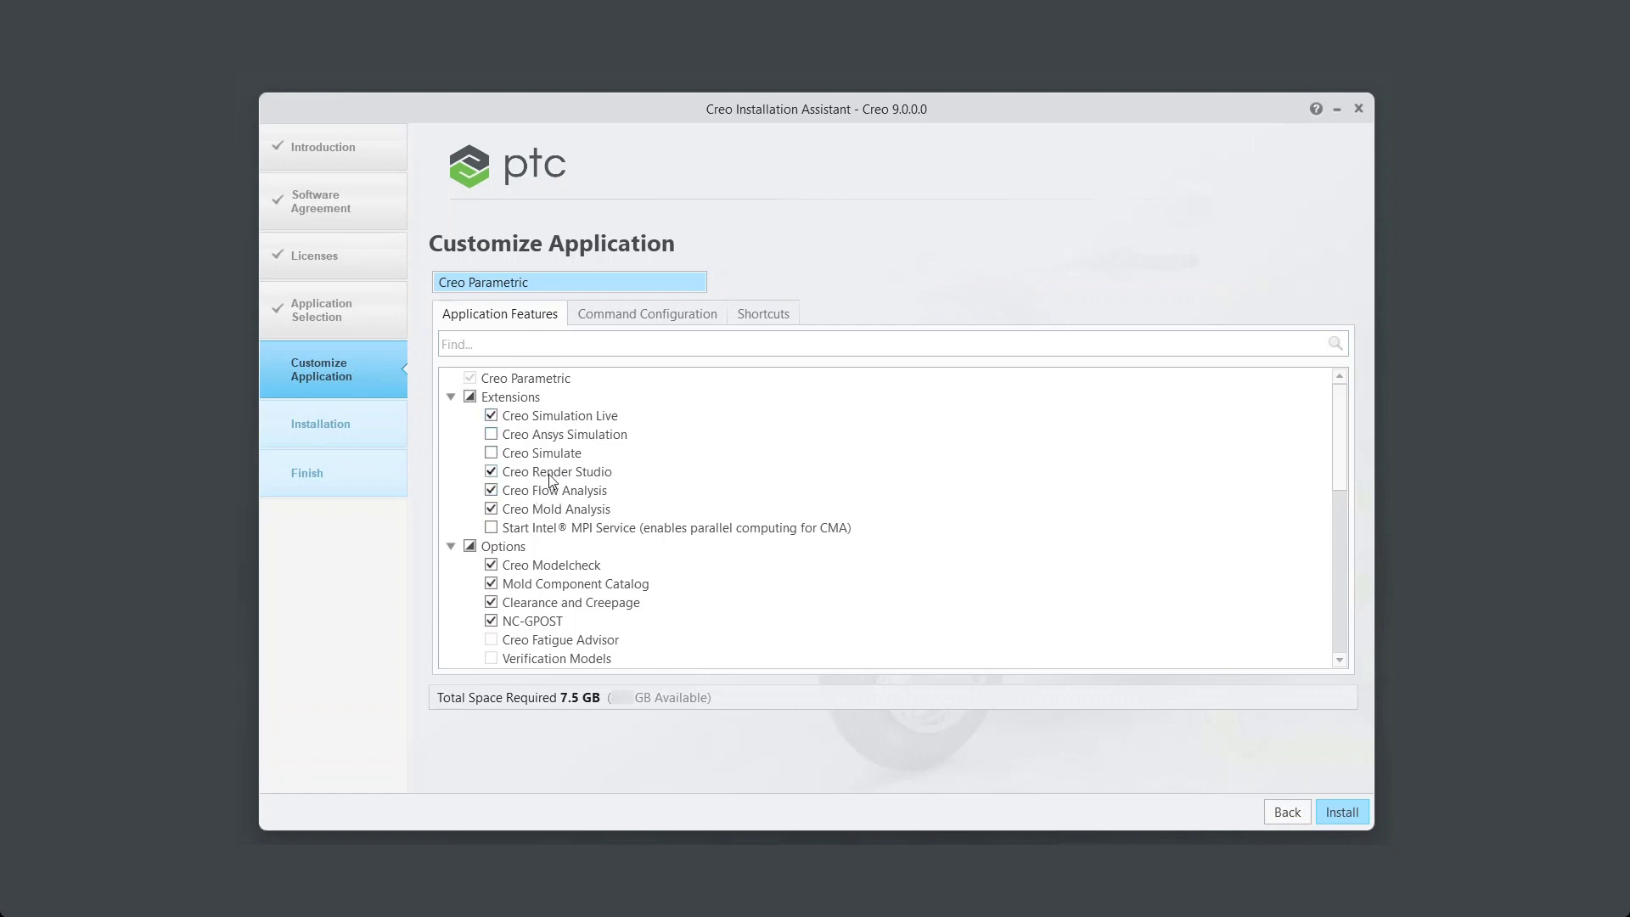
{"action": "left_click", "coordinate": [491, 472]}
{"action": "left_click", "coordinate": [491, 491]}
{"action": "left_click", "coordinate": [490, 509]}
{"action": "left_click", "coordinate": [491, 415]}
{"action": "left_click", "coordinate": [491, 452]}
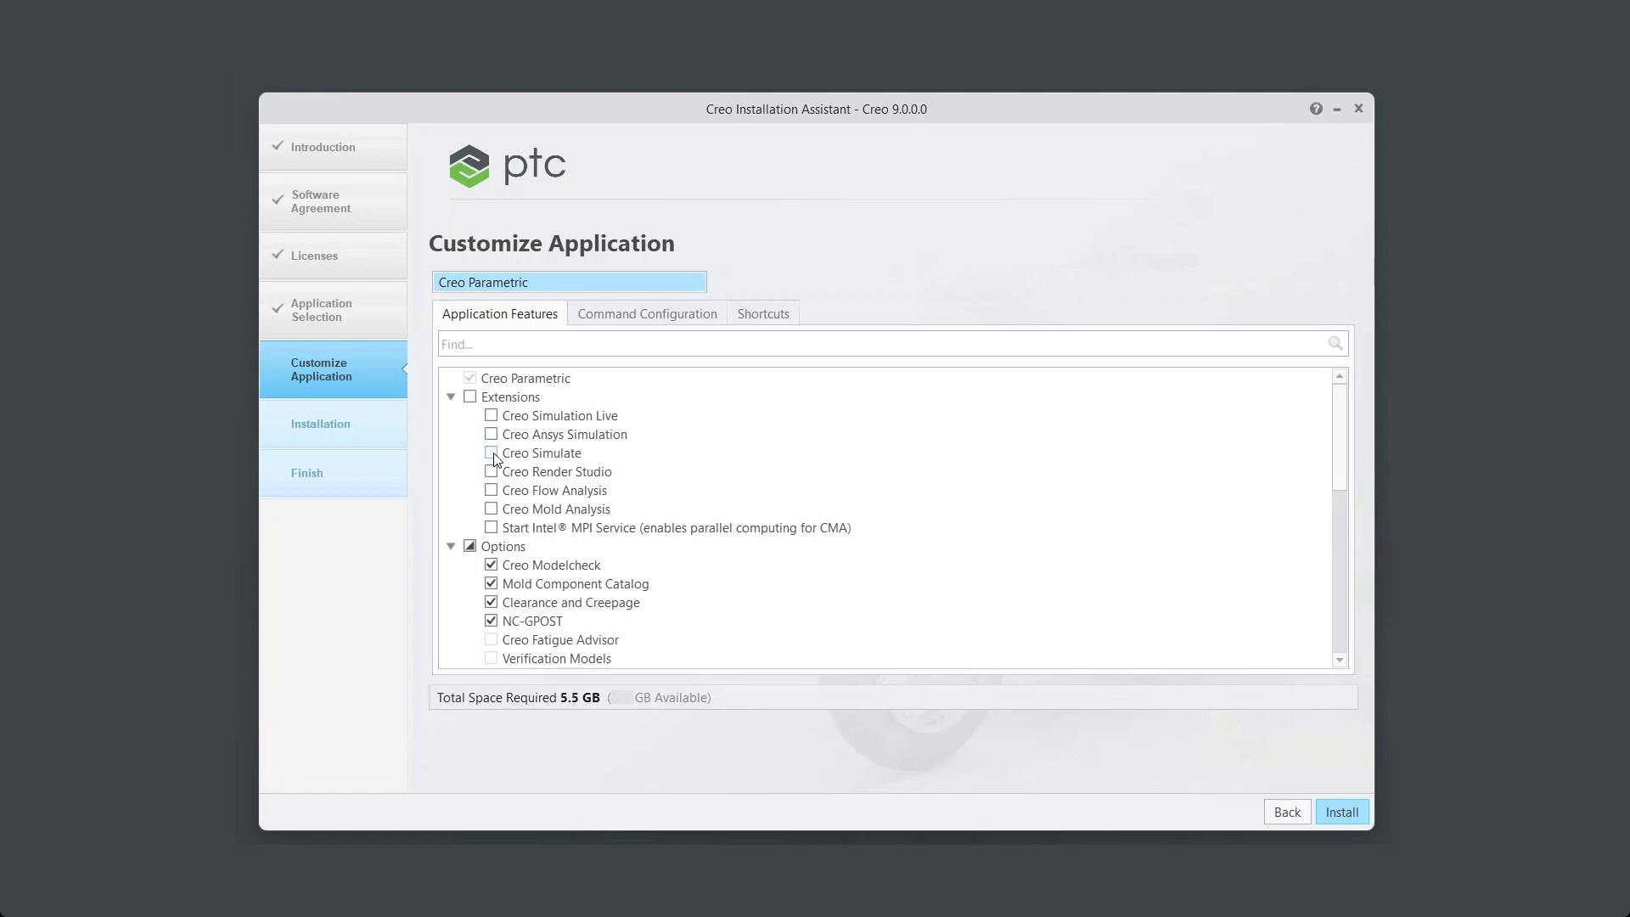
Step: Edit the parametric command: remove the PROE_Educ1 license and add Advanced Framework at startup
{"action": "left_click", "coordinate": [631, 323]}
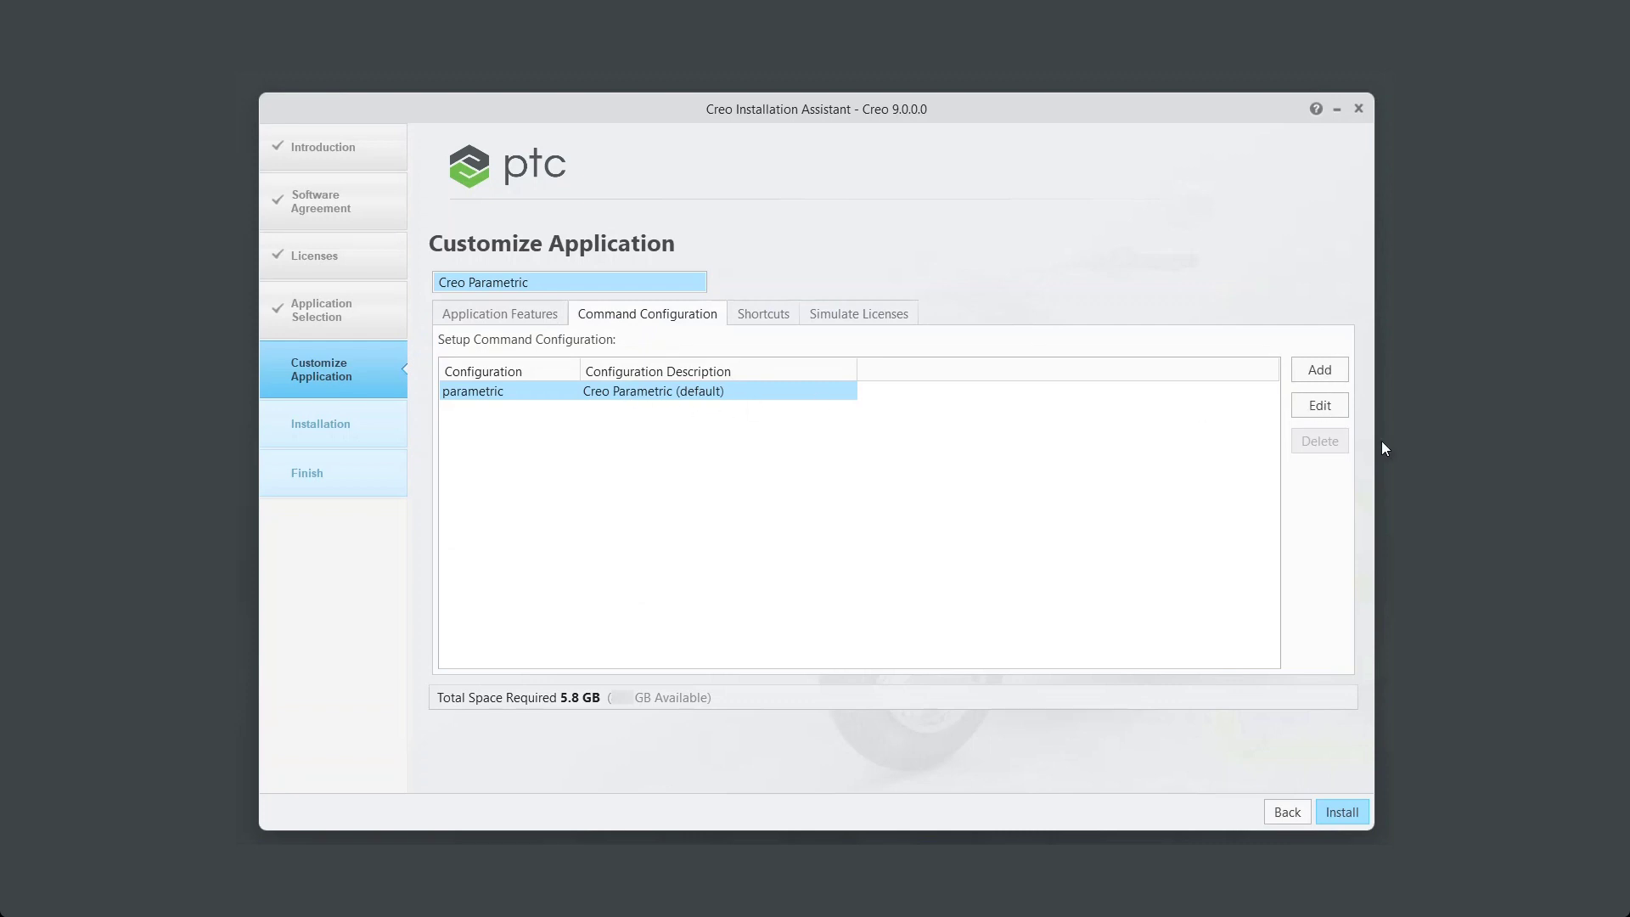
{"action": "left_click", "coordinate": [1319, 405]}
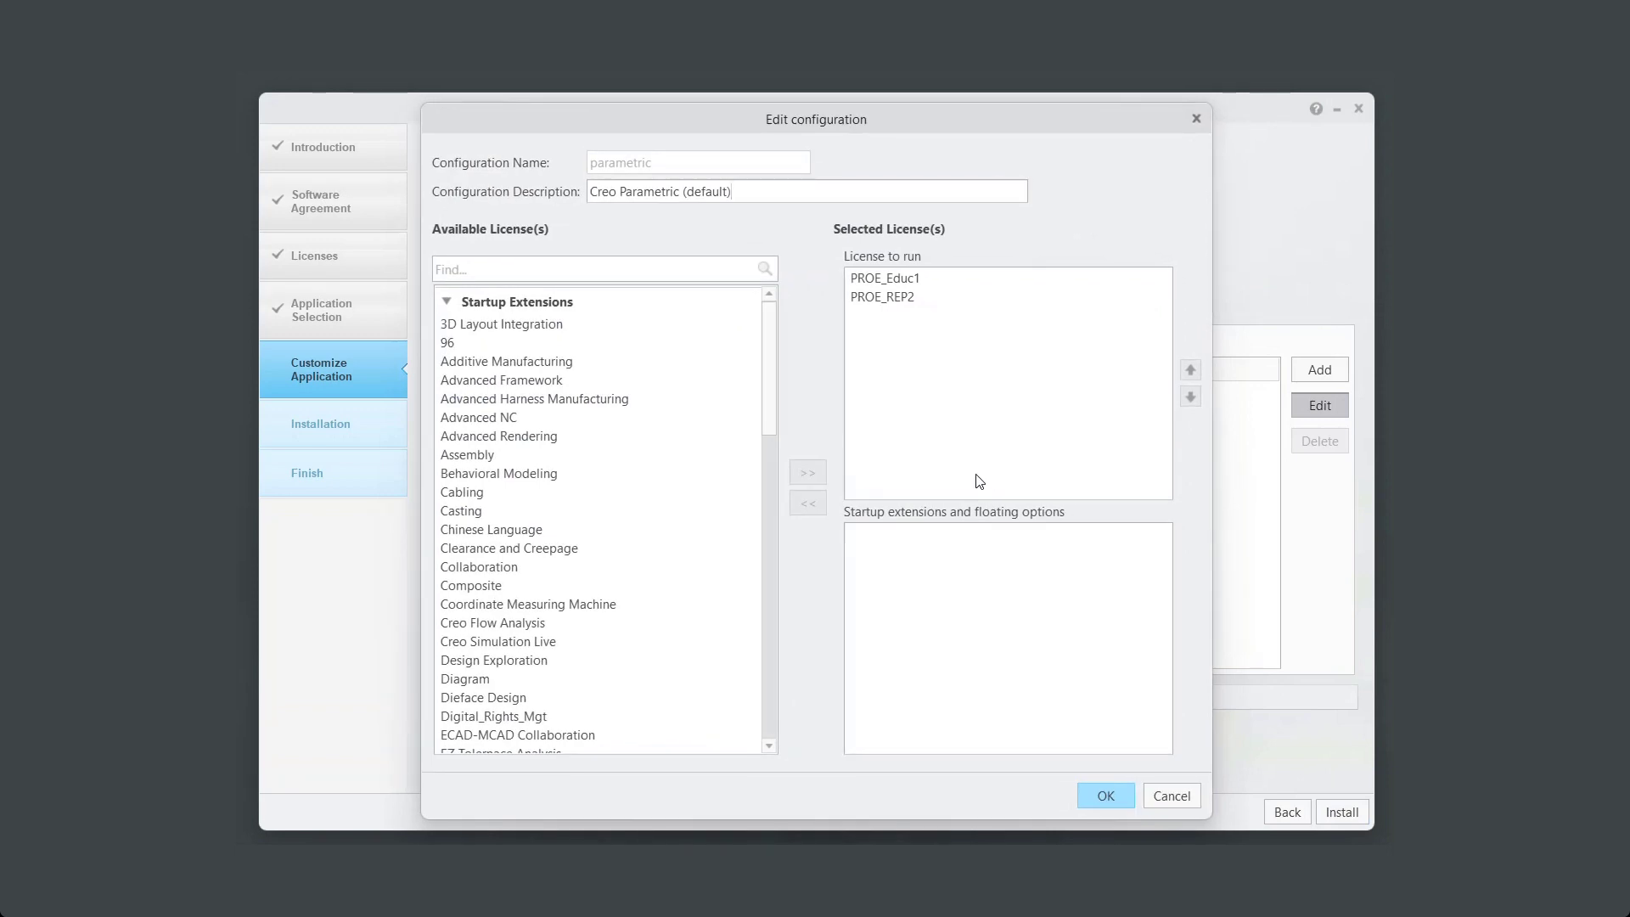
{"action": "left_click", "coordinate": [888, 278]}
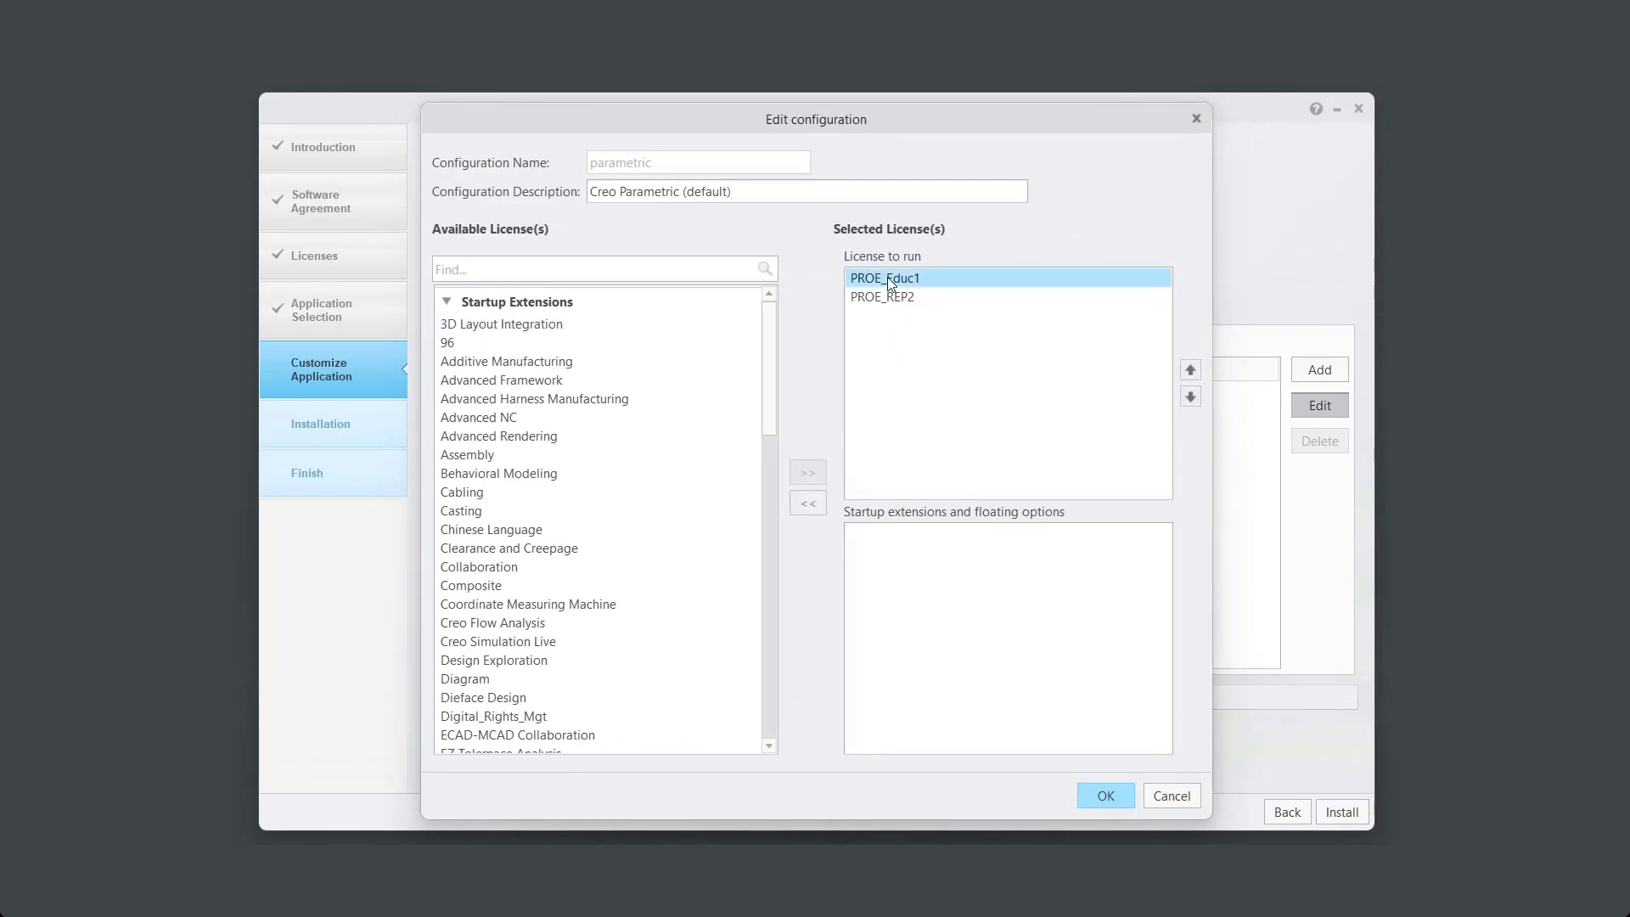
{"action": "left_click", "coordinate": [807, 503]}
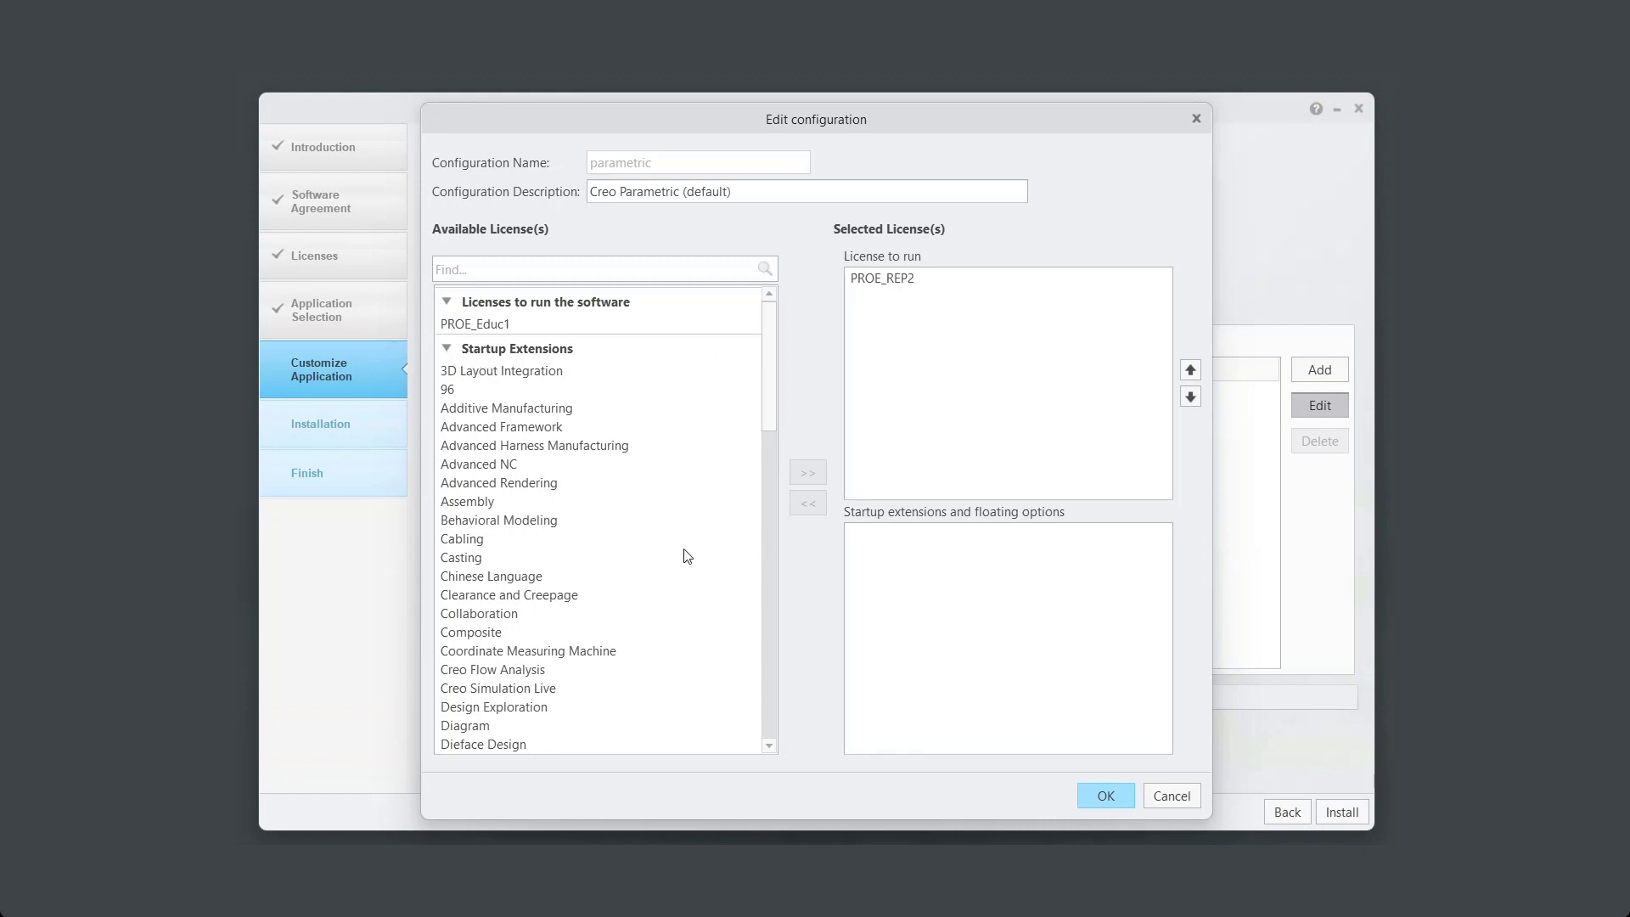
{"action": "left_click", "coordinate": [527, 427]}
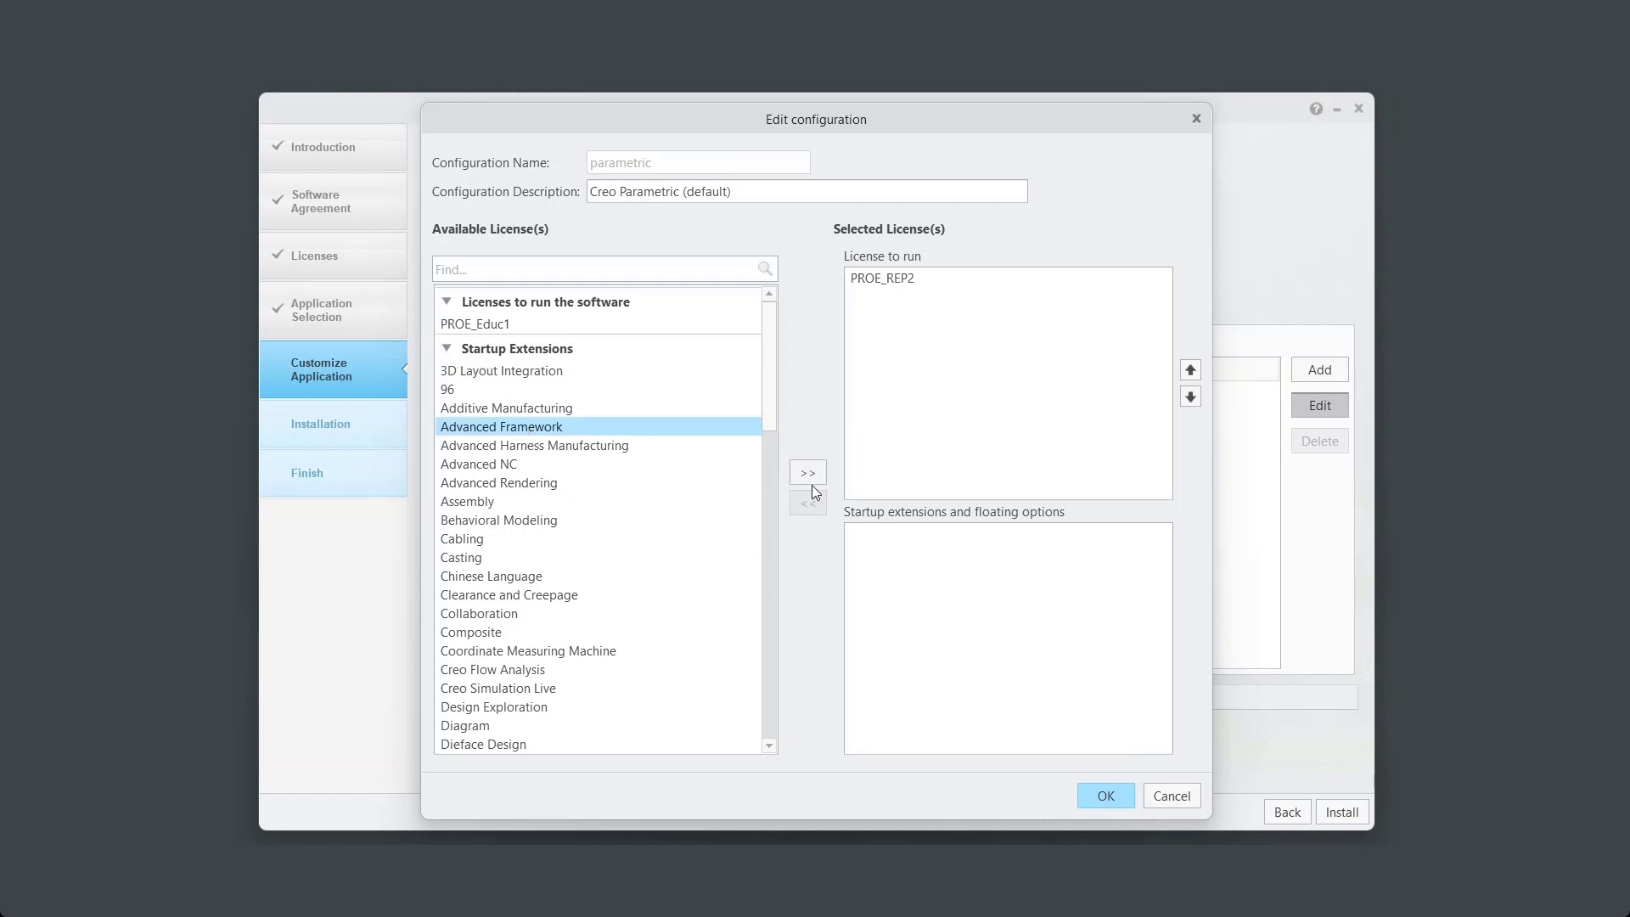
{"action": "left_click", "coordinate": [807, 473]}
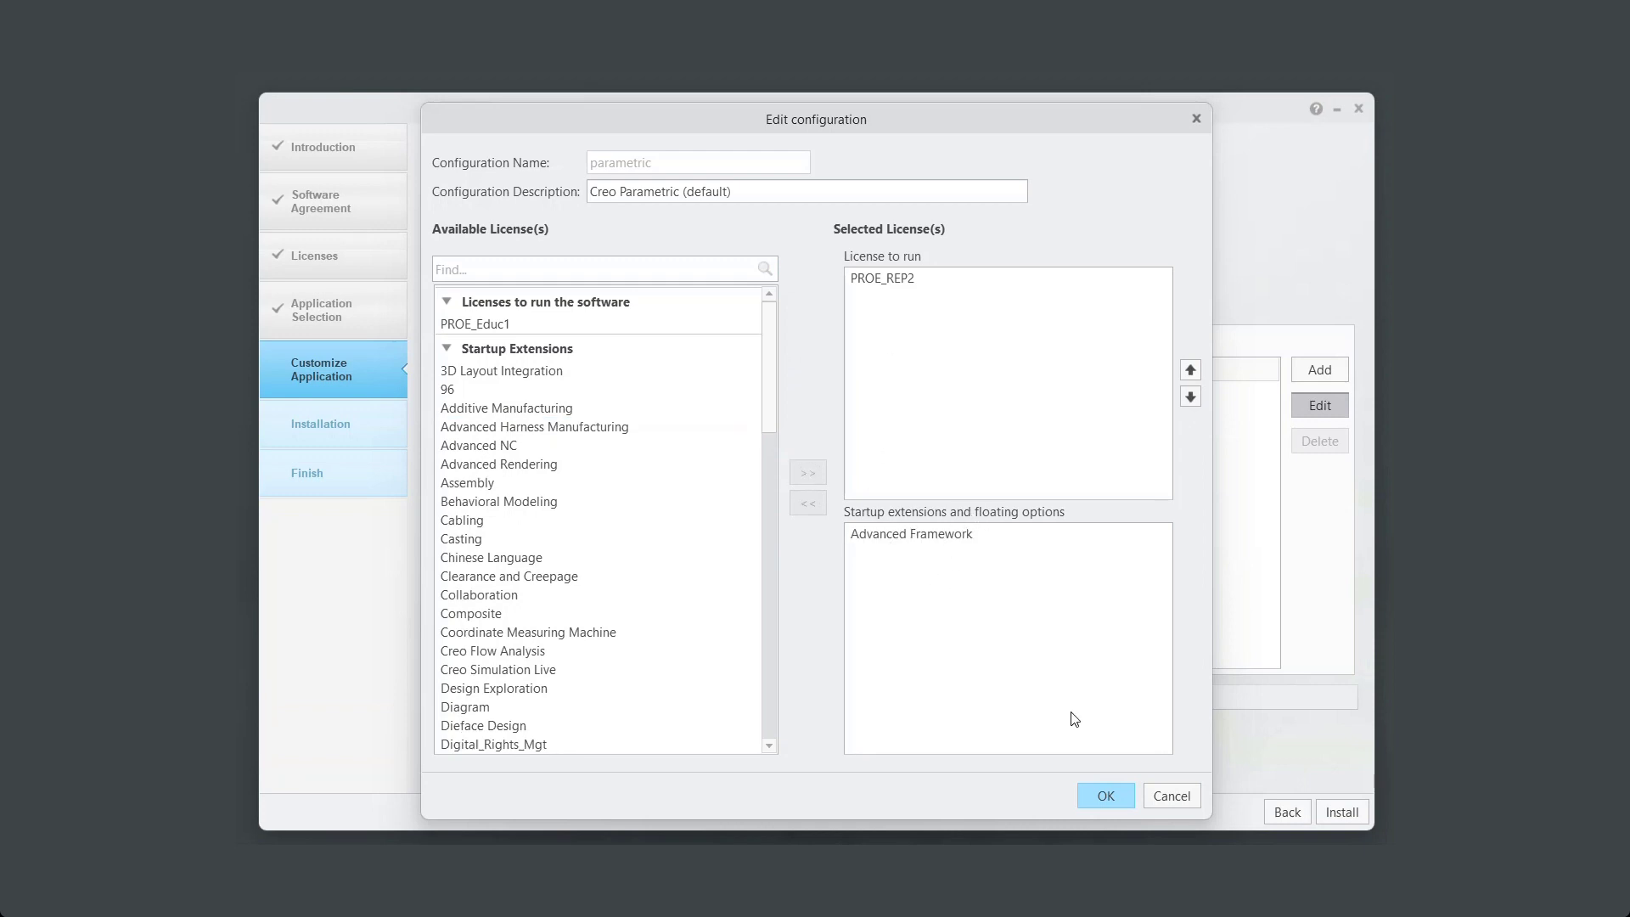
{"action": "left_click", "coordinate": [1106, 795]}
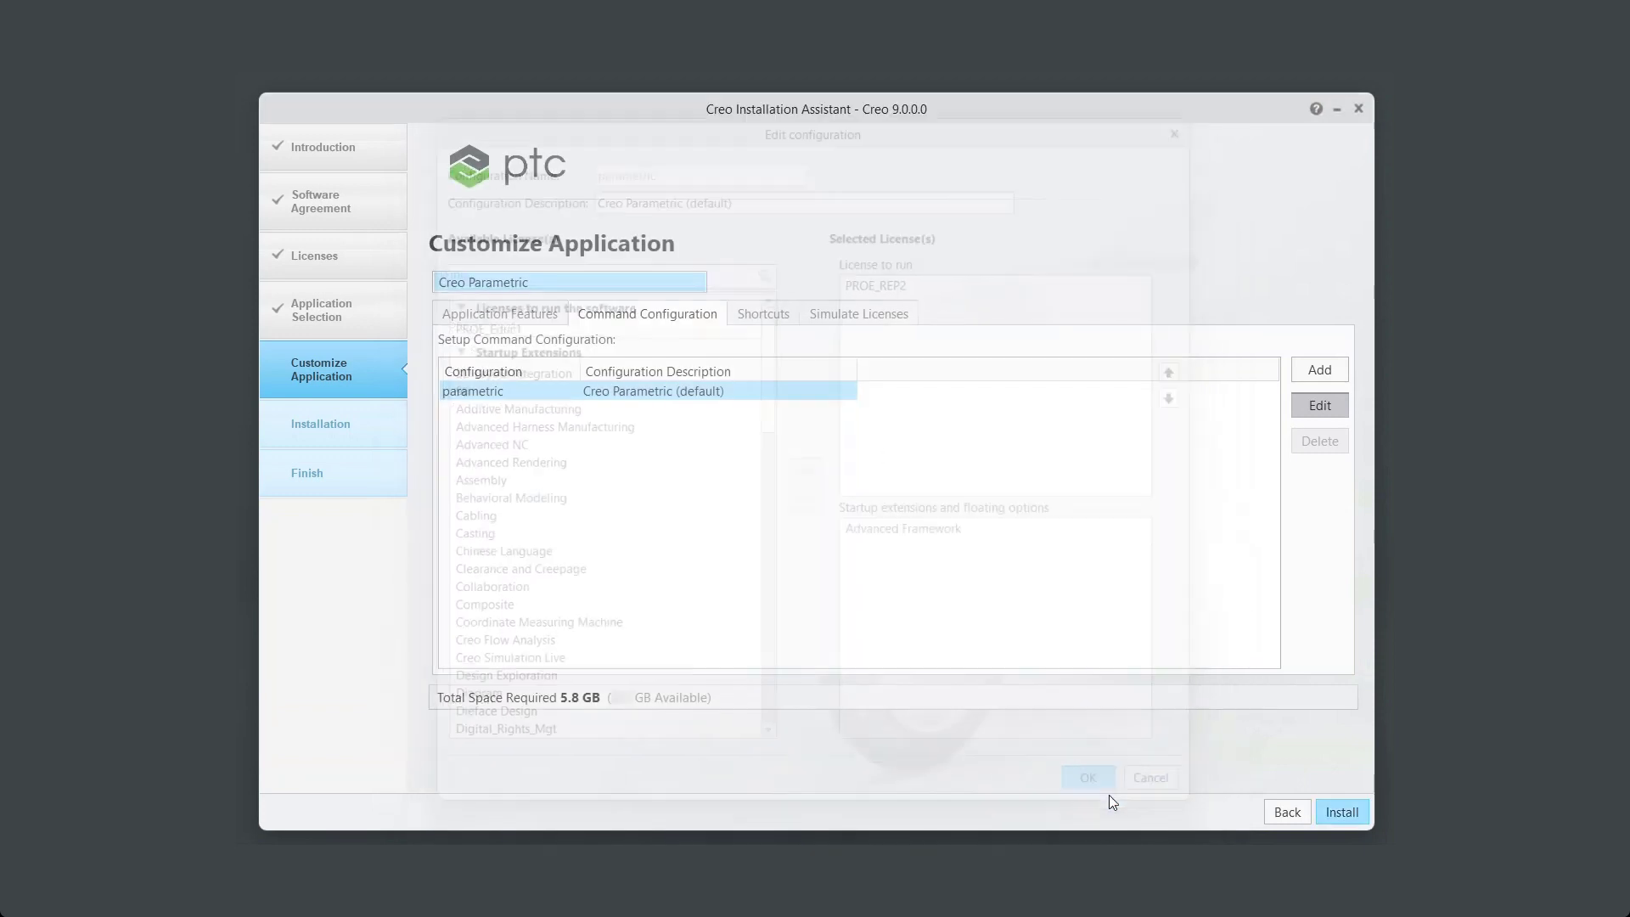
{"action": "left_click", "coordinate": [764, 315]}
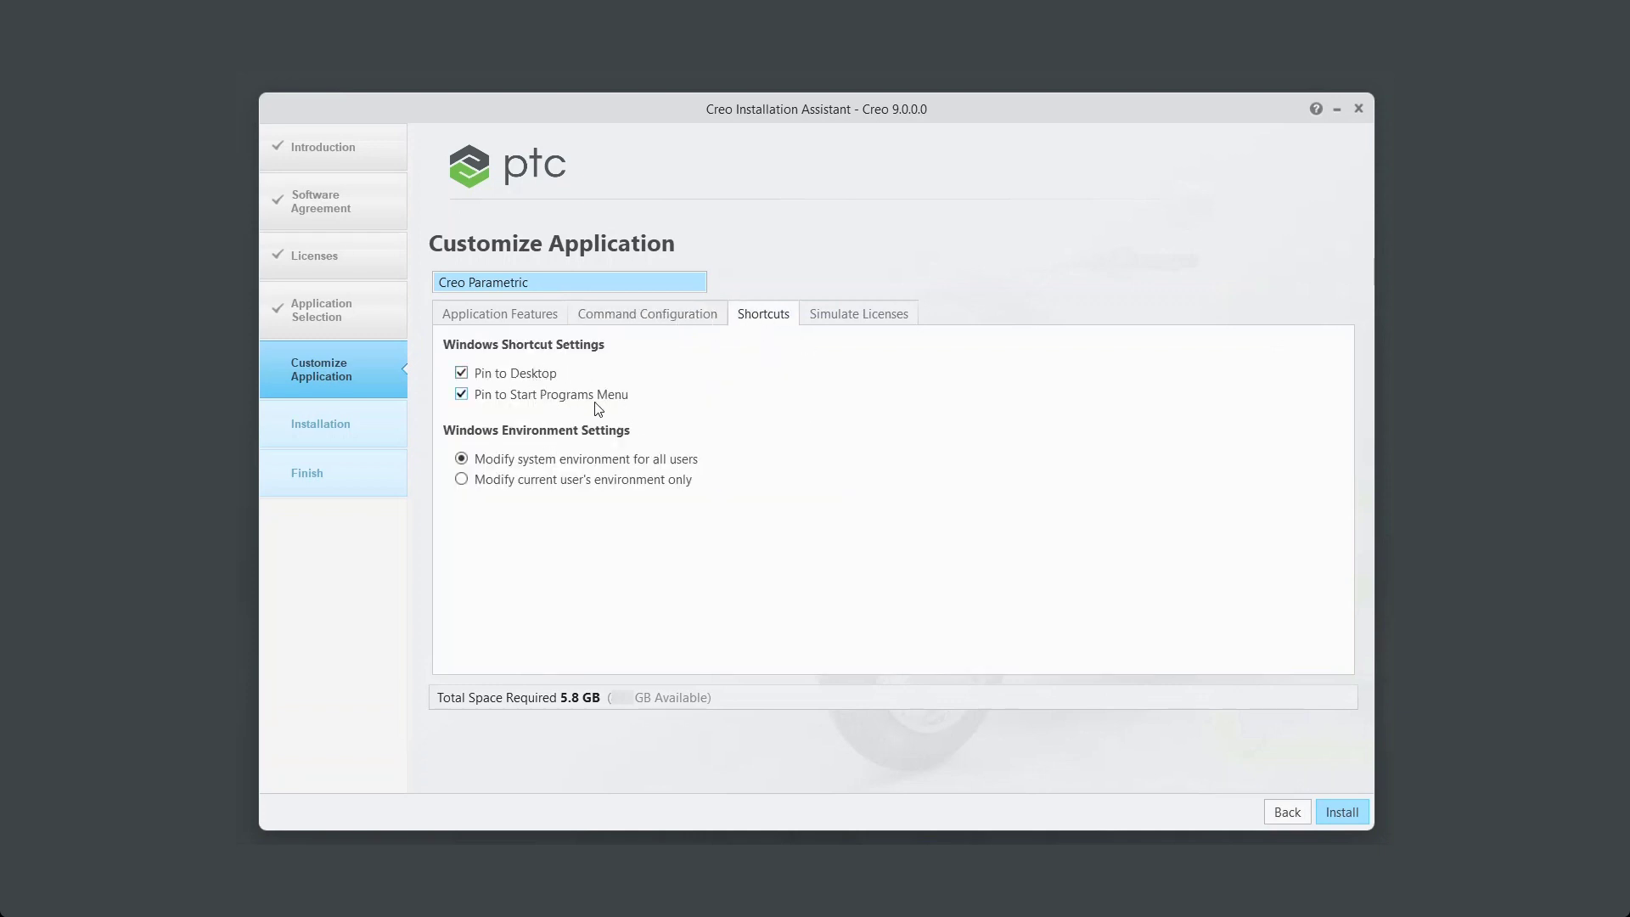
{"action": "left_click", "coordinate": [865, 319]}
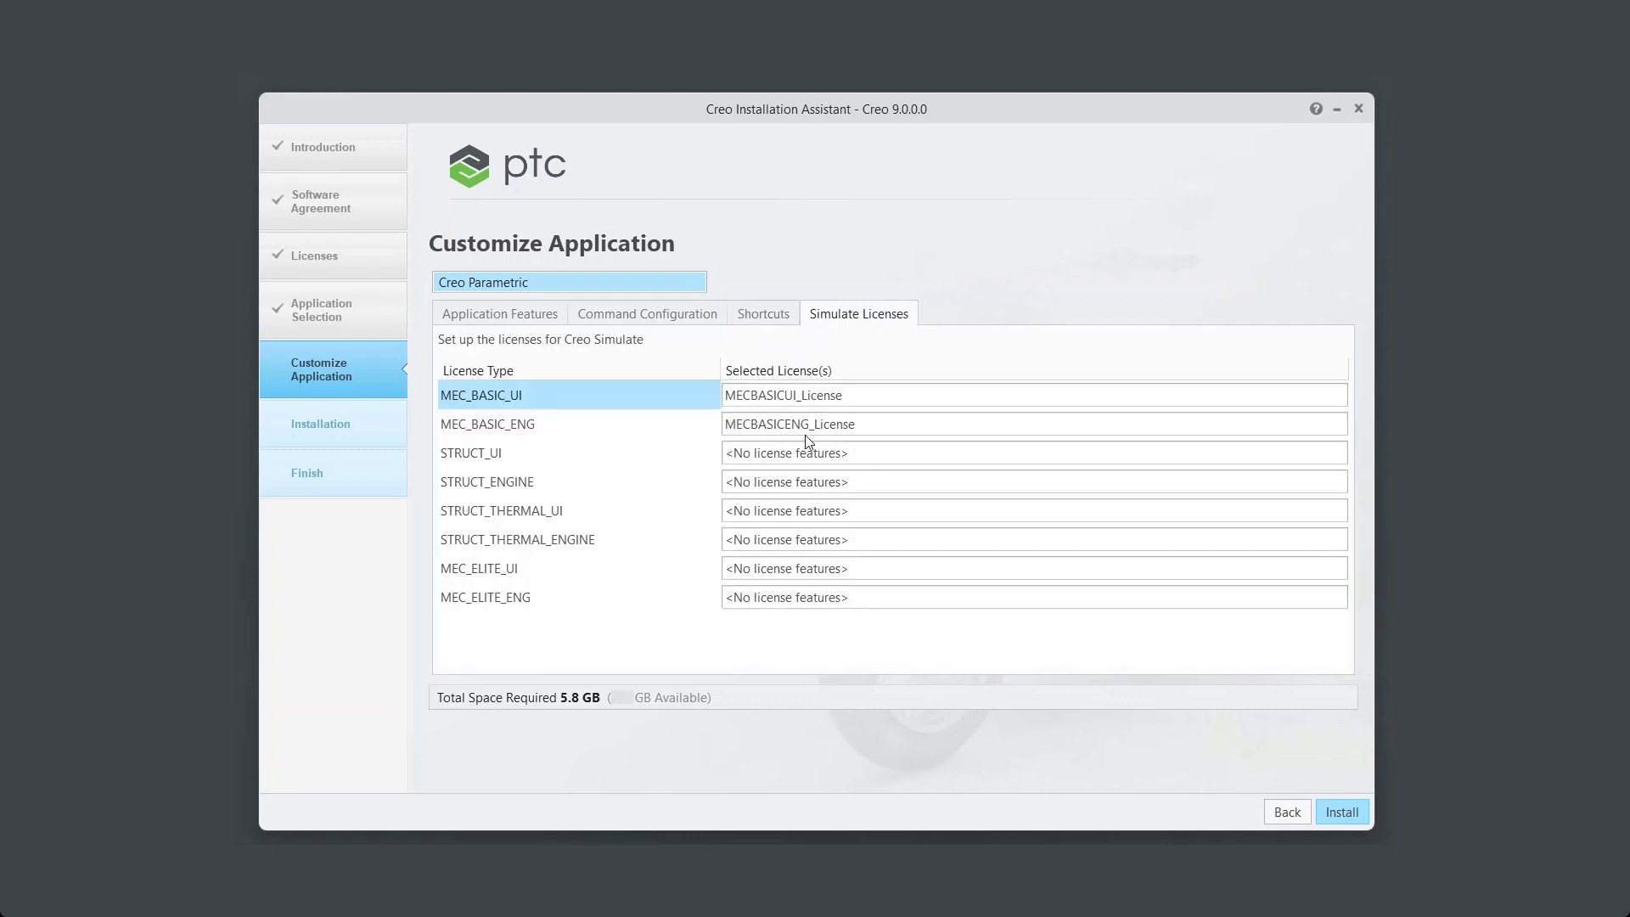
{"action": "left_click", "coordinate": [659, 316]}
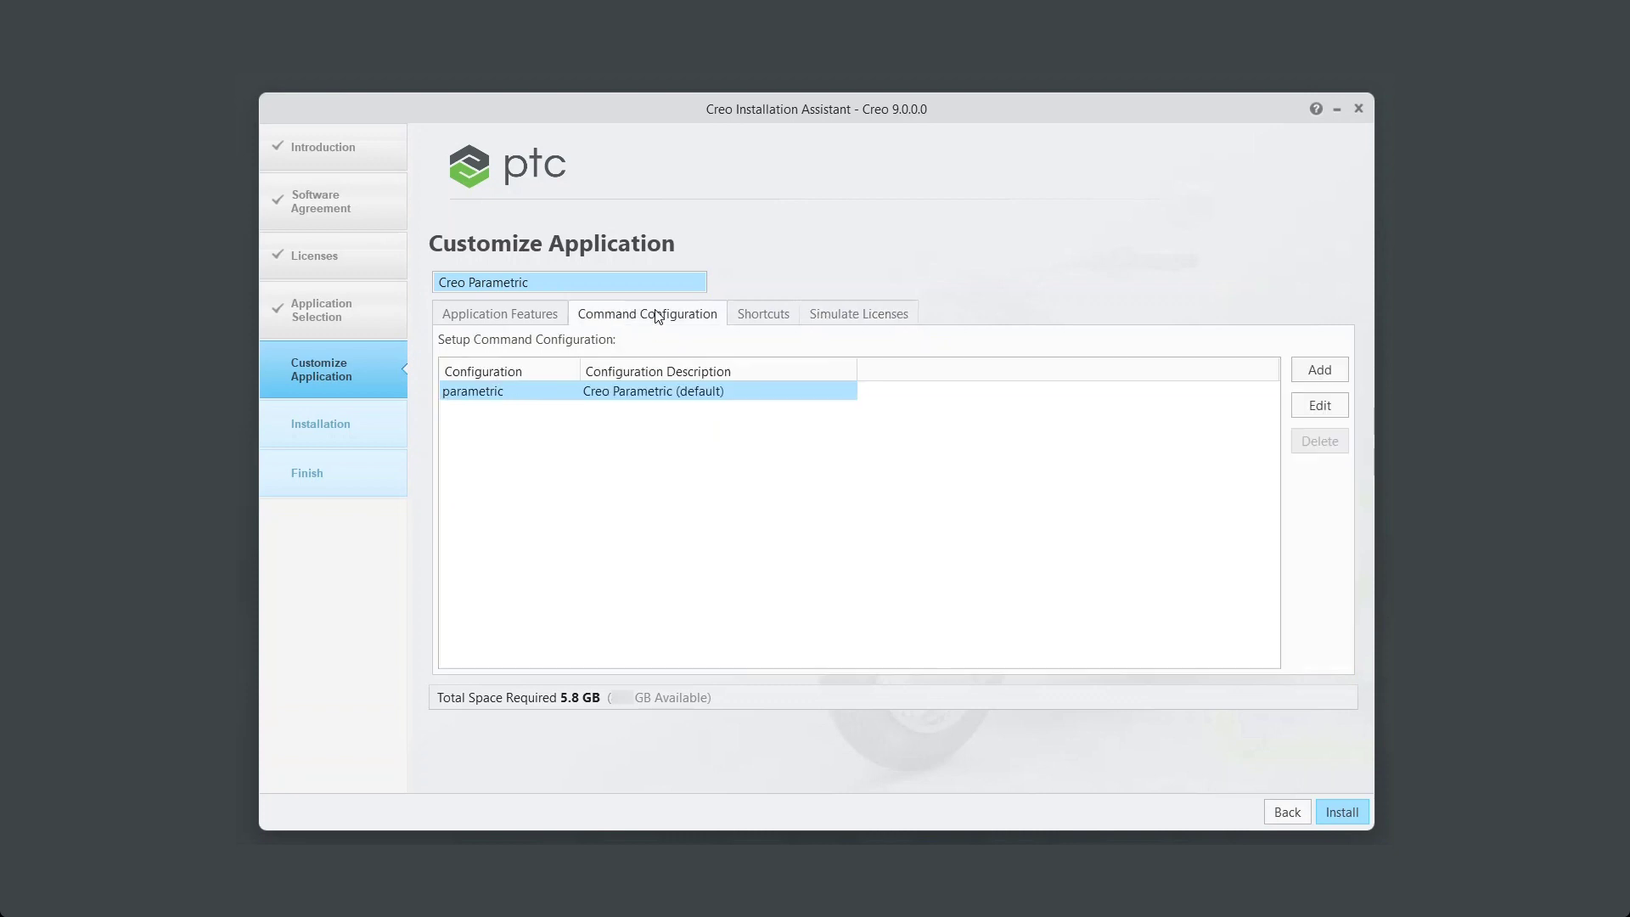
Step: Begin installing Creo Parametric with its platform services, redistributables and common files
{"action": "left_click", "coordinate": [1339, 813]}
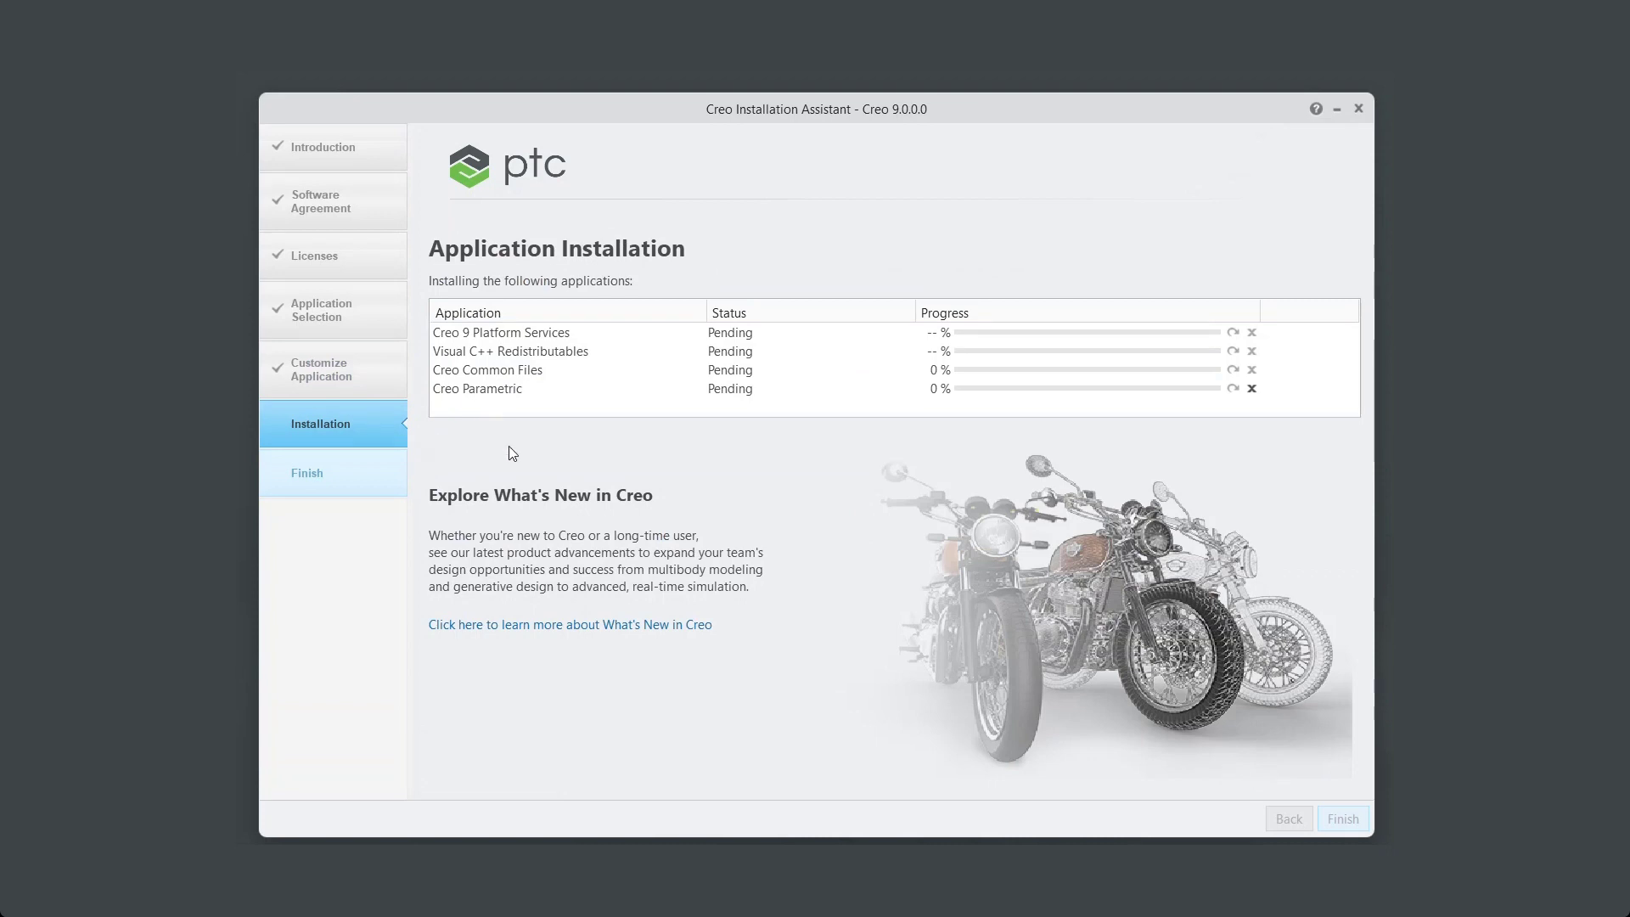